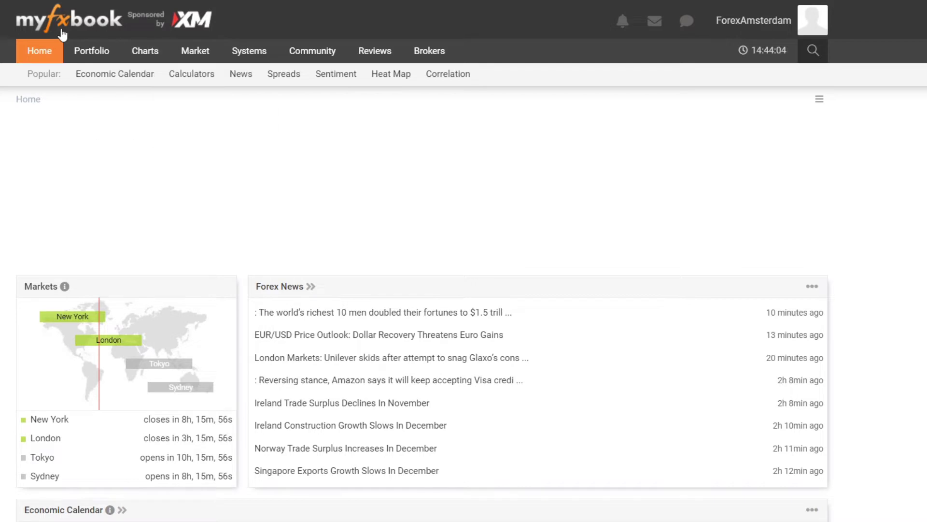
# Step: Start adding a new account from the Portfolio menu and dismiss the ad-blocker notice
pyautogui.moveTo(12, 51)
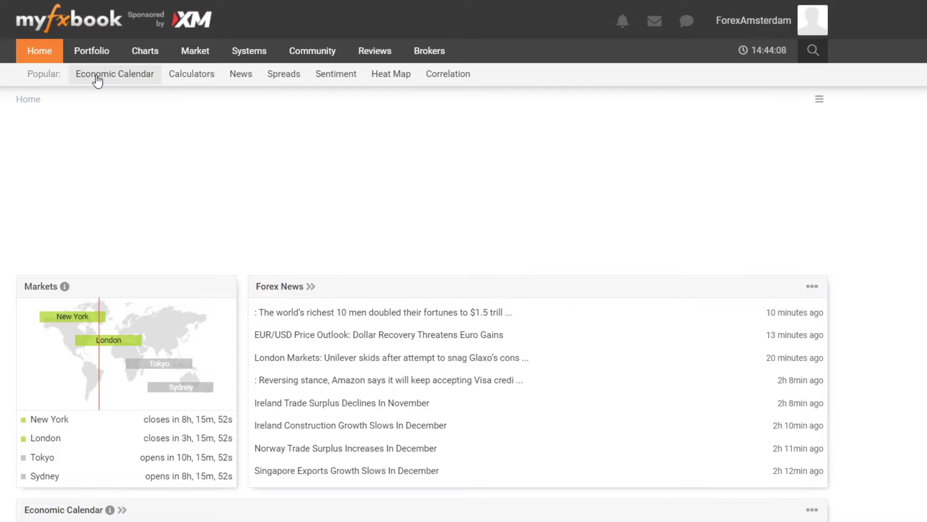
pyautogui.moveTo(104, 55)
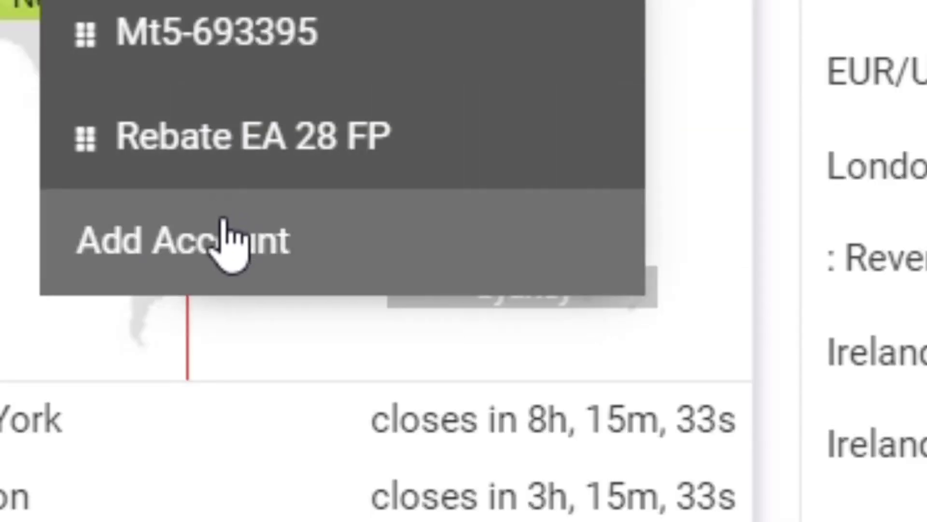
pyautogui.click(232, 242)
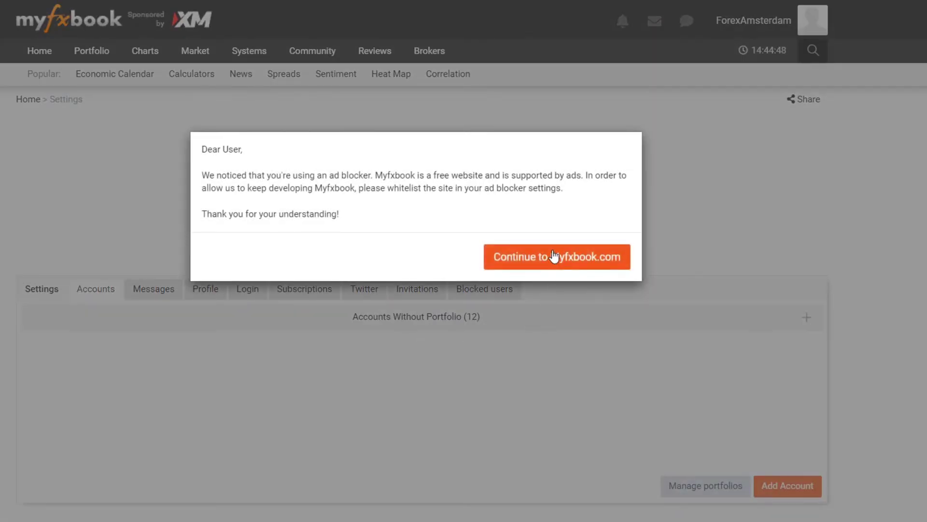
pyautogui.click(554, 256)
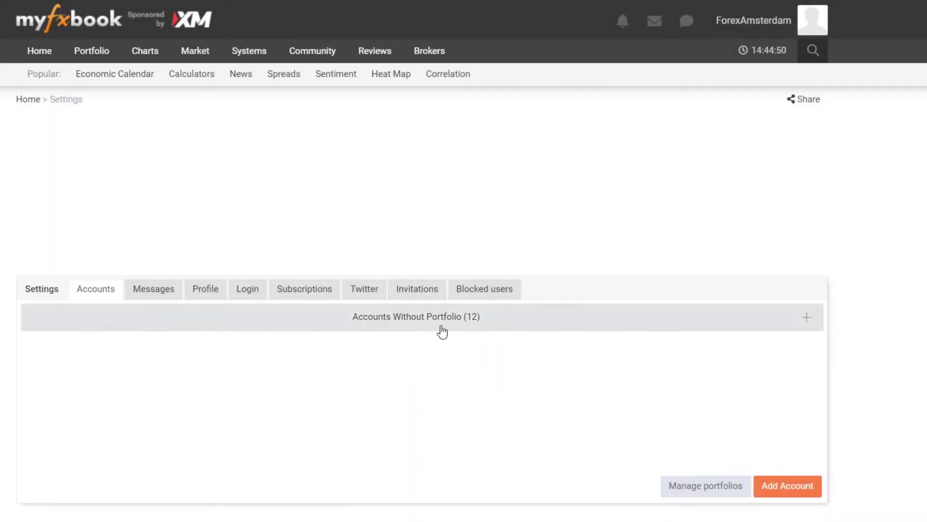
# Step: Open the add-account form and set the platform to MetaTrader 4 (Auto Update)
pyautogui.click(803, 492)
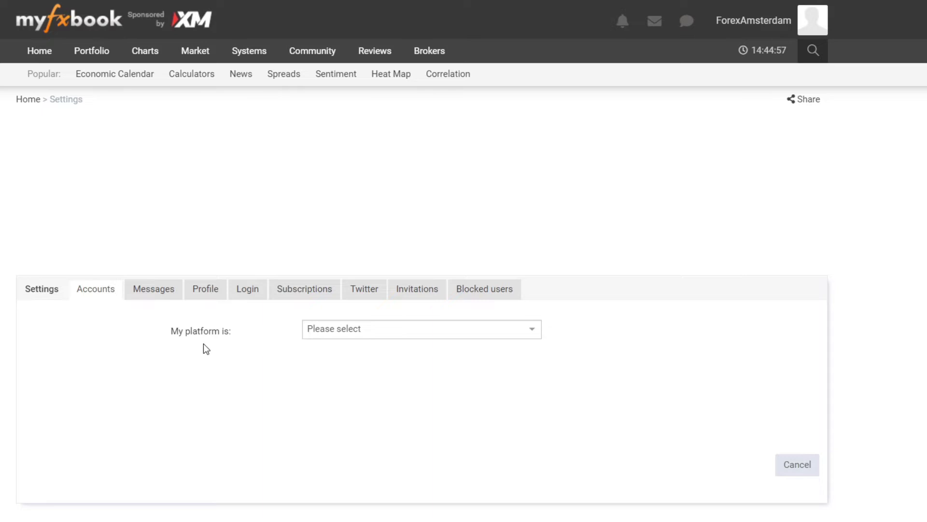
pyautogui.scroll(-2, 203, 341)
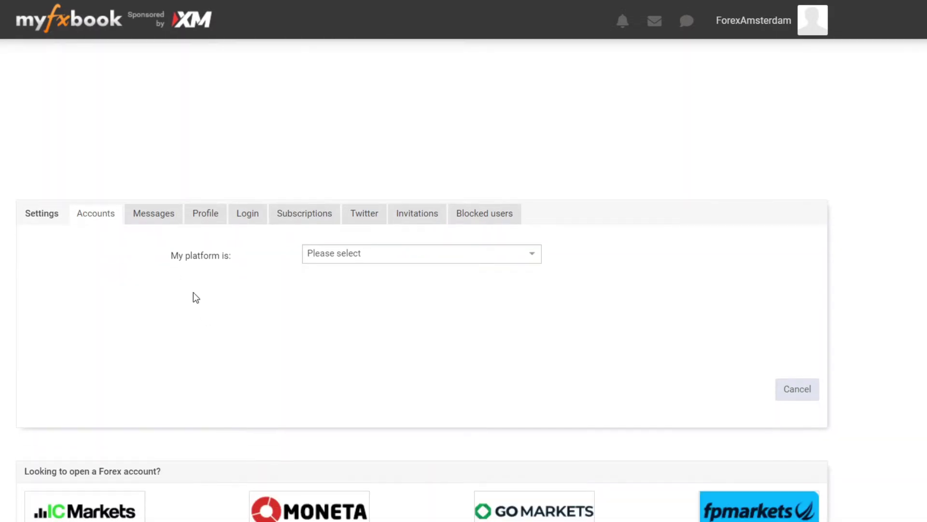
pyautogui.click(306, 252)
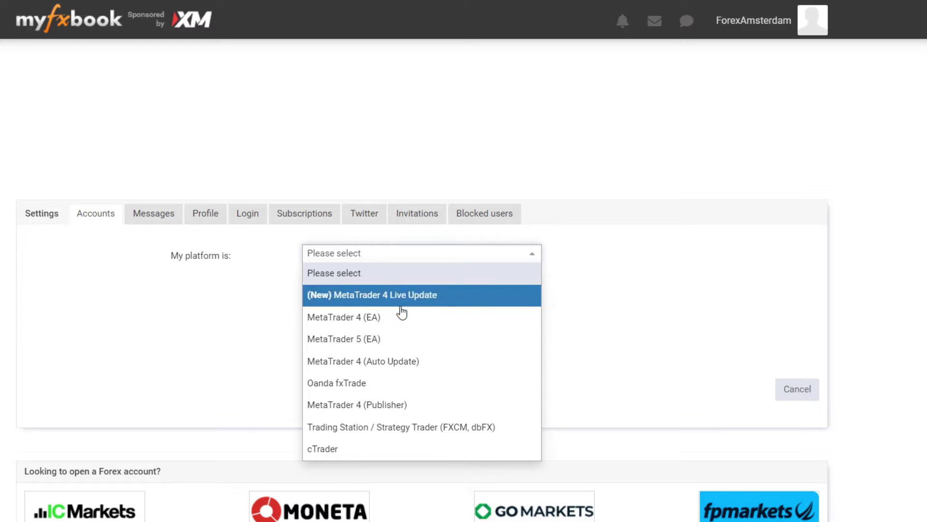
pyautogui.click(389, 367)
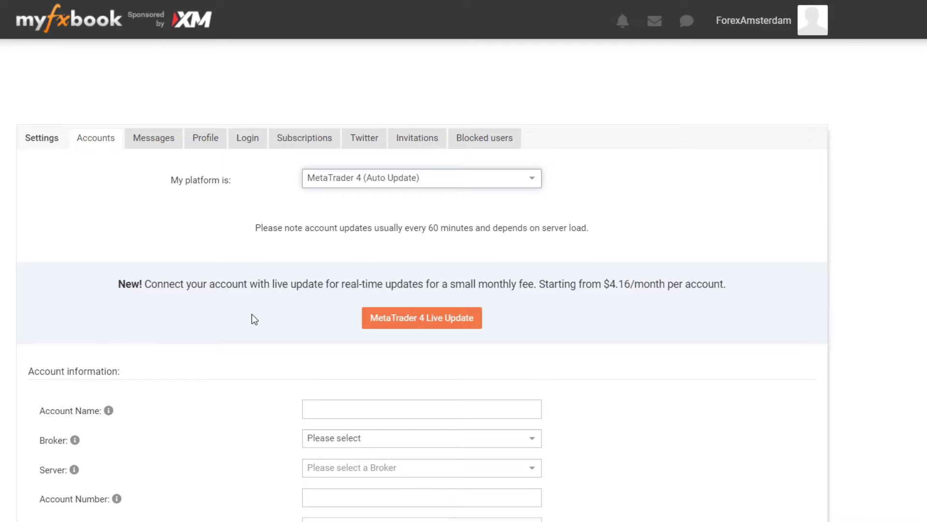
# Step: Paste the account name PT UHAT Hyrbid and choose FP Markets as the broker
pyautogui.scroll(-5, 254, 319)
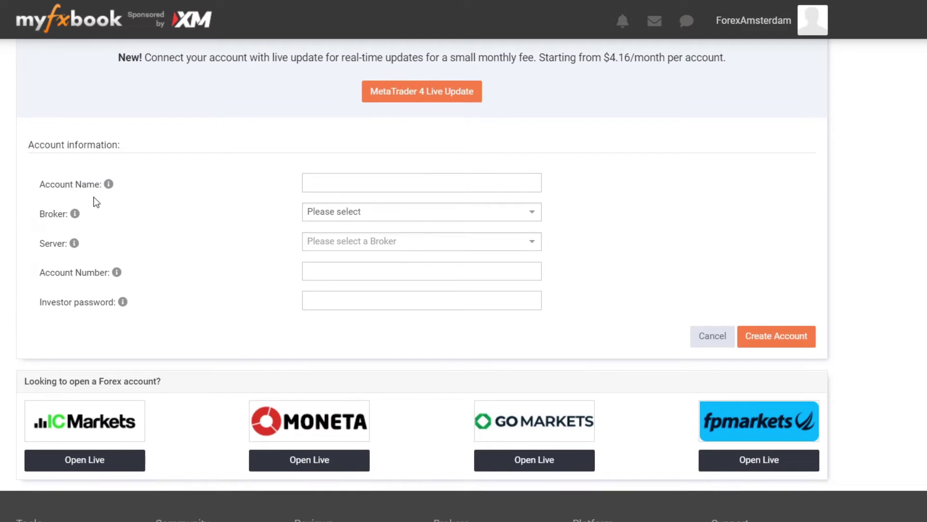
pyautogui.click(319, 188)
pyautogui.write('PT UHAT Hyrbid')
pyautogui.click(363, 217)
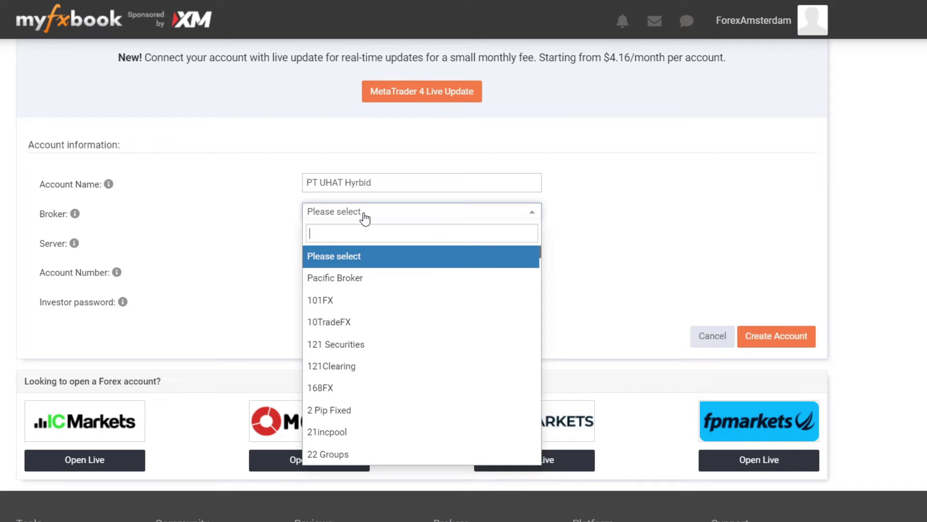
pyautogui.write('fp')
pyautogui.click(356, 256)
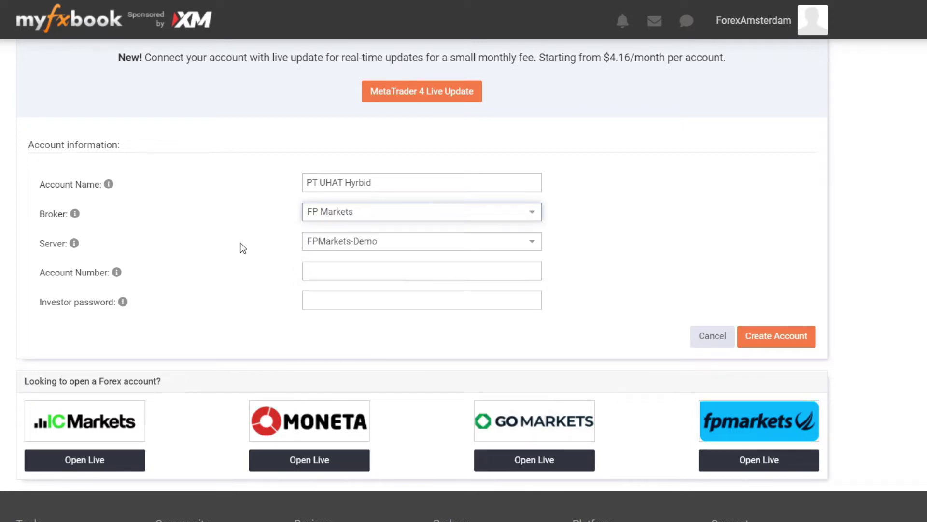
# Step: Select FPMarkets-Demo as the server and enter the trading account number
pyautogui.click(243, 248)
pyautogui.click(322, 246)
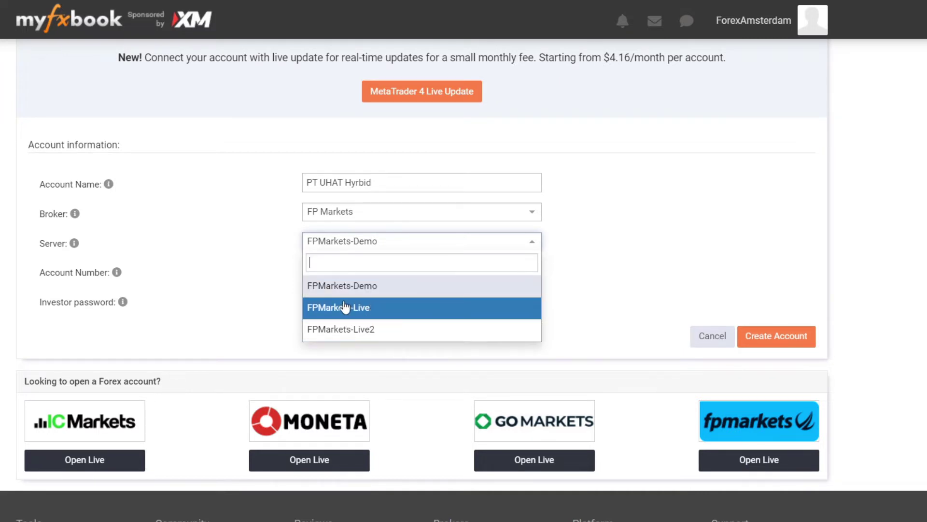
pyautogui.click(367, 288)
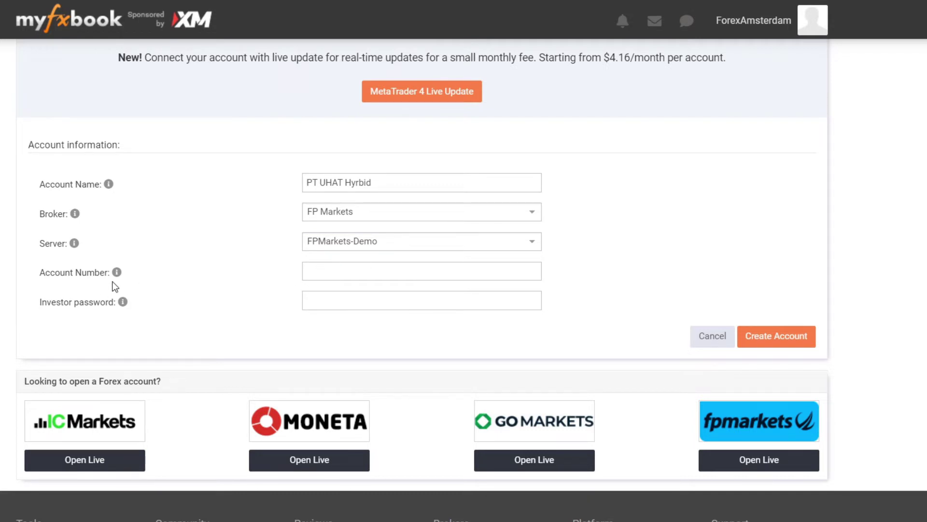
pyautogui.click(347, 274)
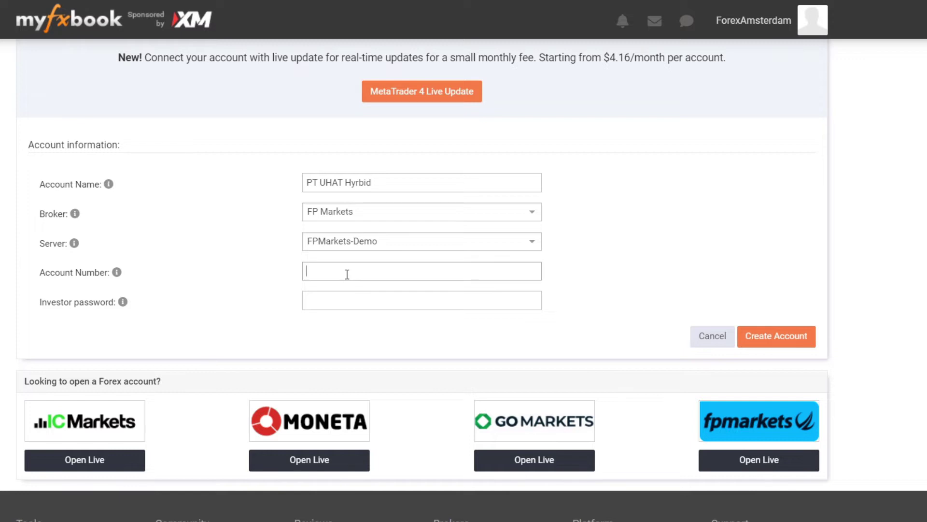
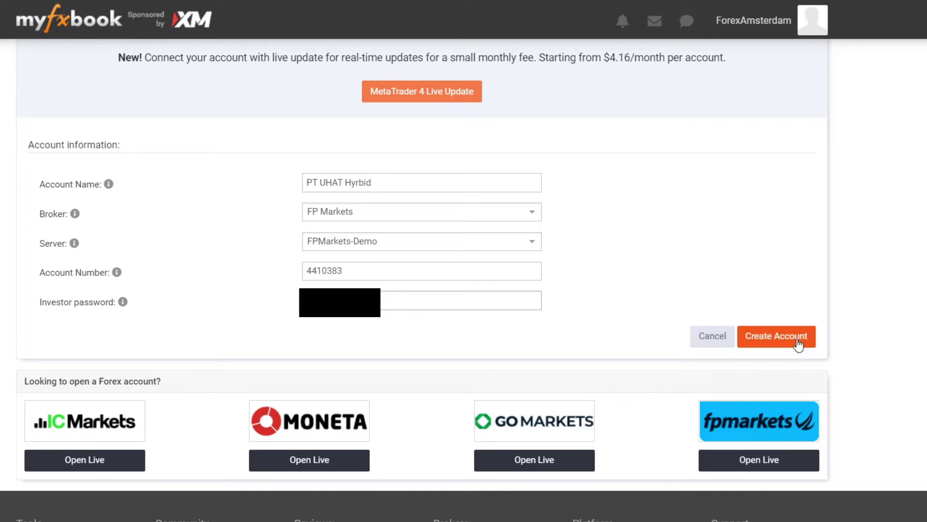
# Step: Create the PT UHAT Hyrbid account, go to its privacy settings, and expand Verification
pyautogui.click(798, 347)
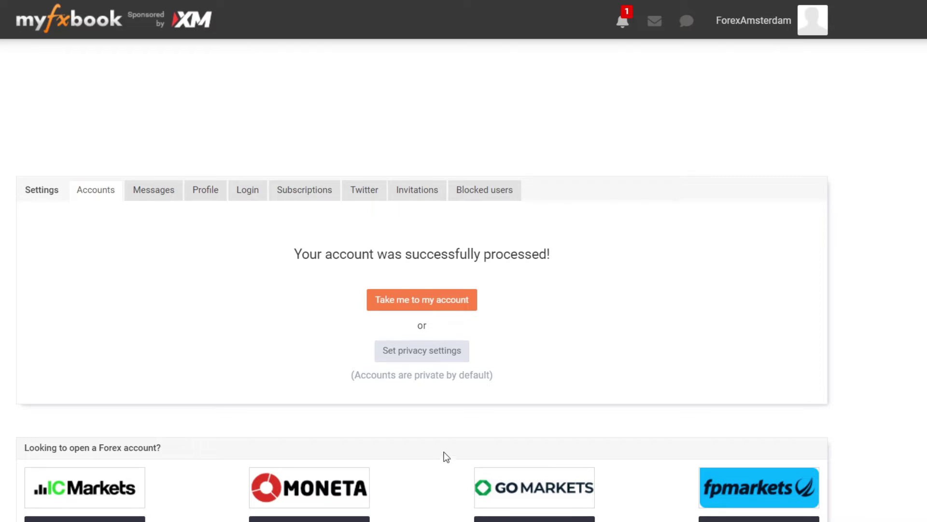
pyautogui.click(424, 362)
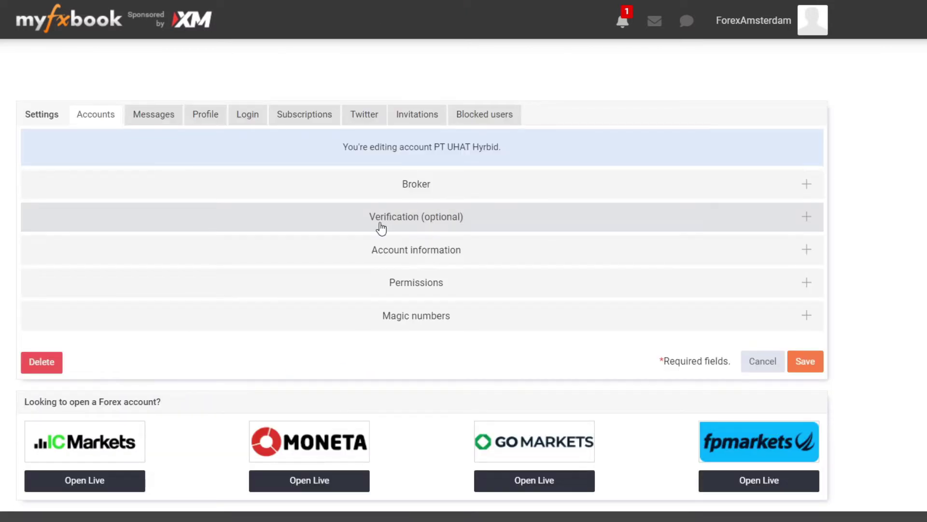
pyautogui.click(408, 223)
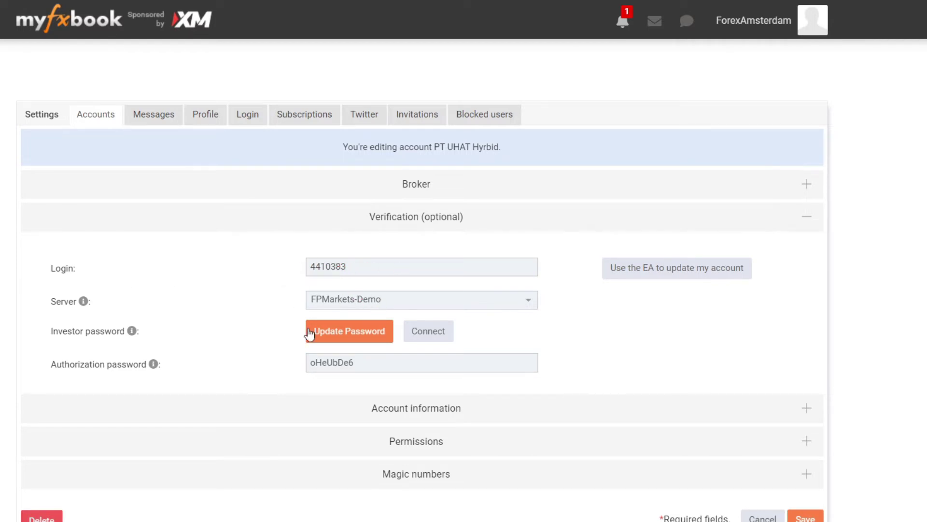
pyautogui.scroll(-3, 290, 332)
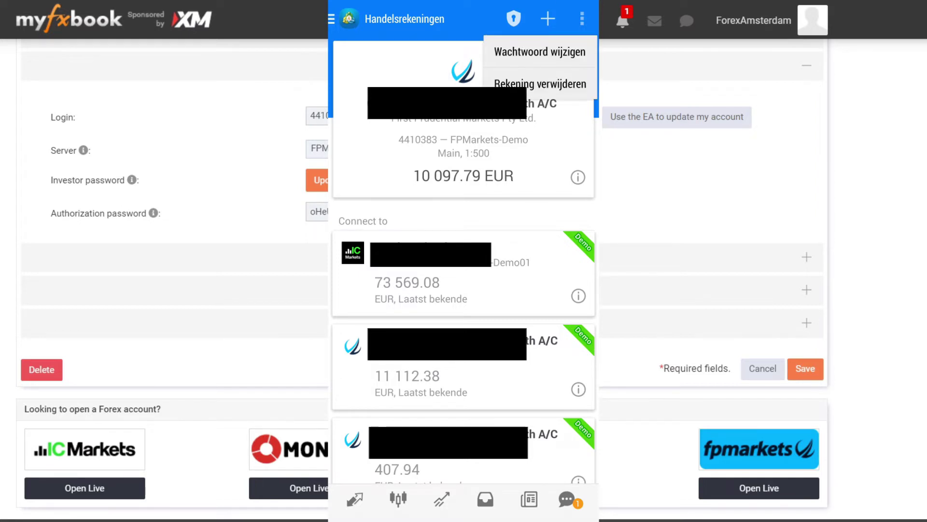
# Step: In MetaTrader 4 mobile, change the account's investor password by entering the current and new passwords
pyautogui.click(539, 52)
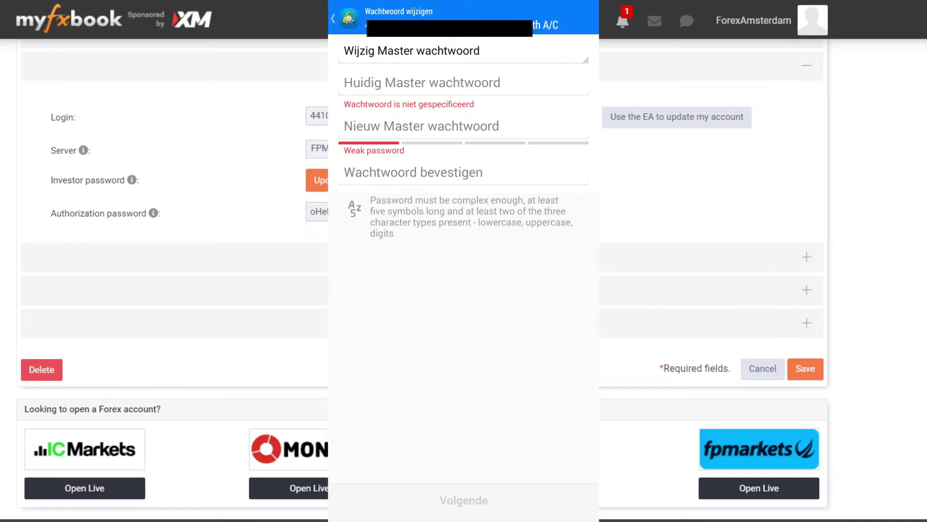
pyautogui.click(463, 51)
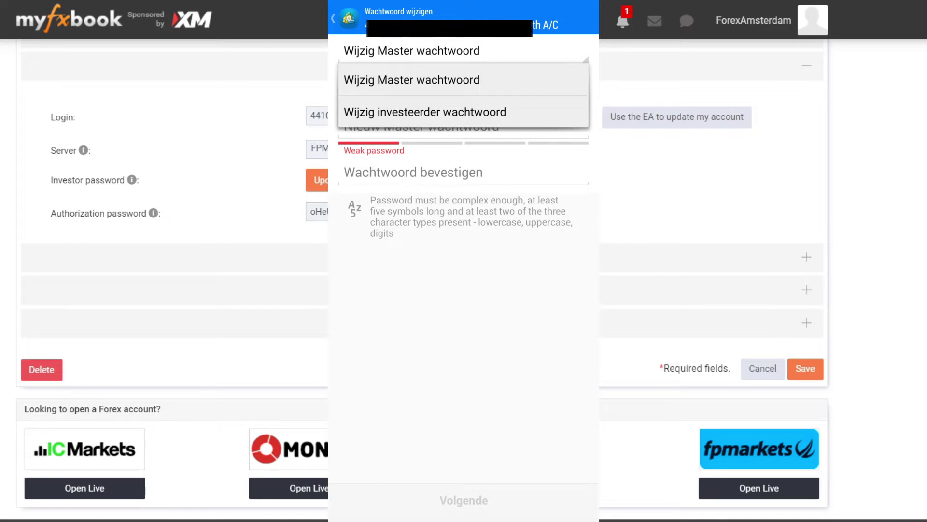
pyautogui.click(425, 112)
pyautogui.click(415, 82)
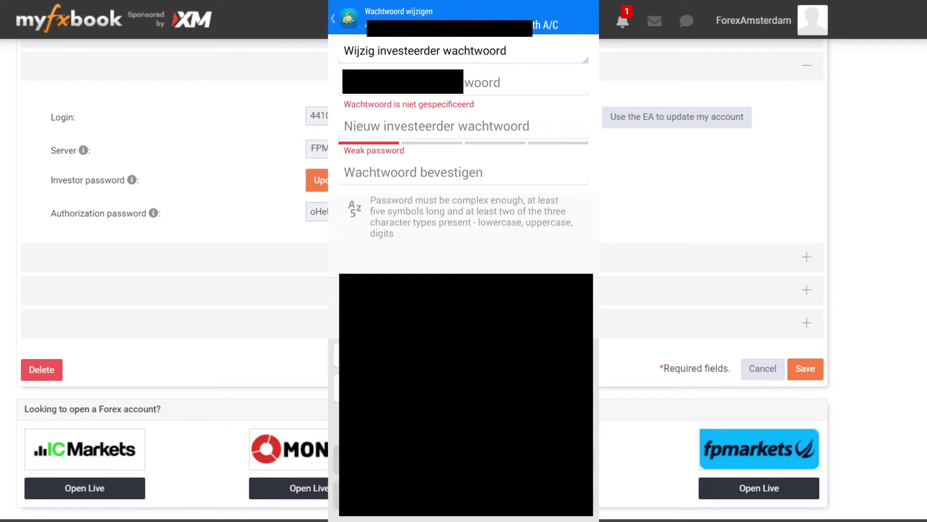
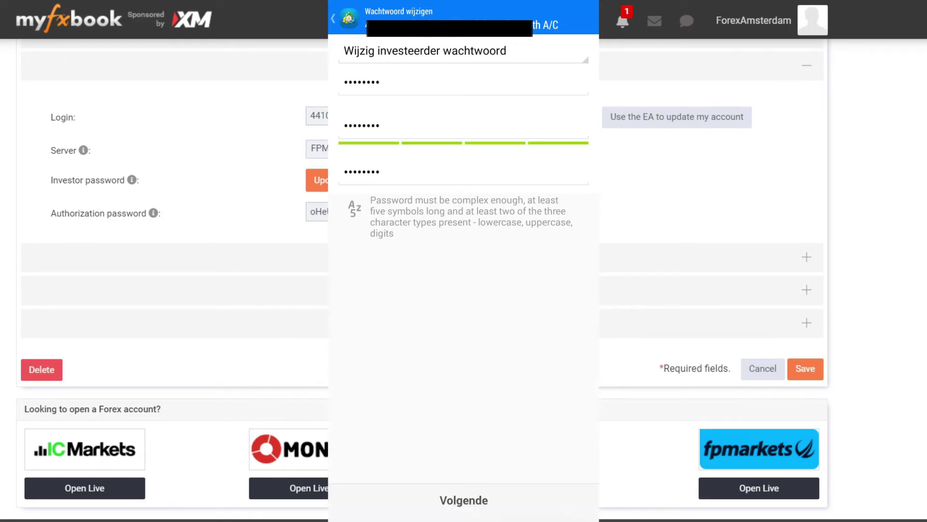
pyautogui.click(464, 500)
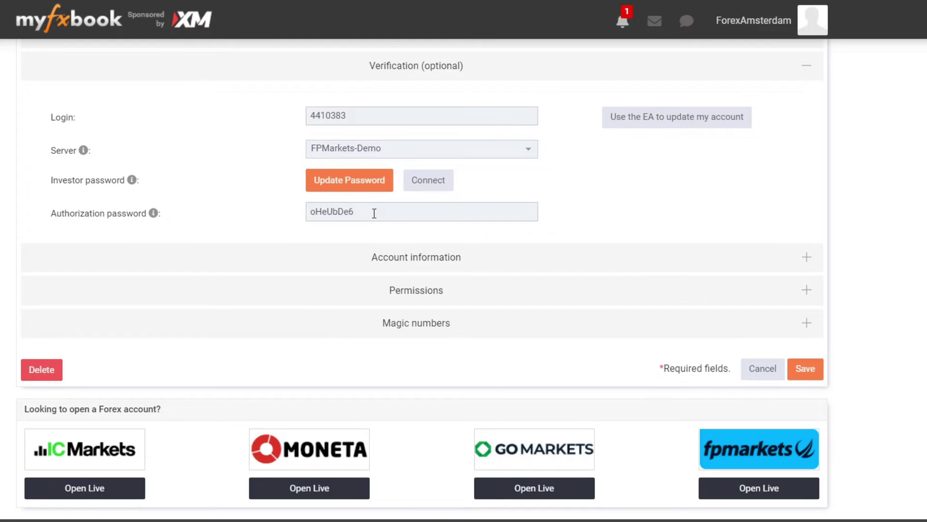
# Step: Copy the authorization password shown in Myfxbook's verification section
pyautogui.moveTo(373, 213); pyautogui.dragTo(302, 220)
pyautogui.rightClick(321, 216)
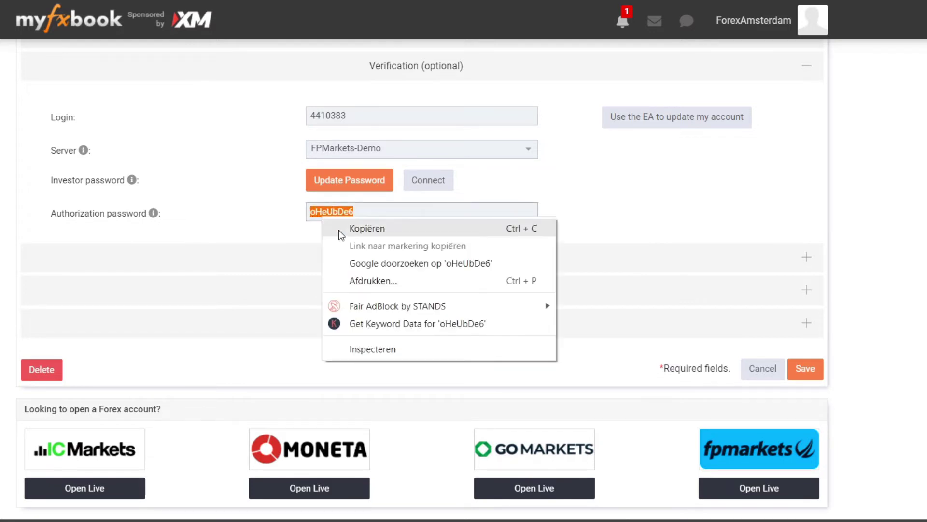
pyautogui.click(346, 229)
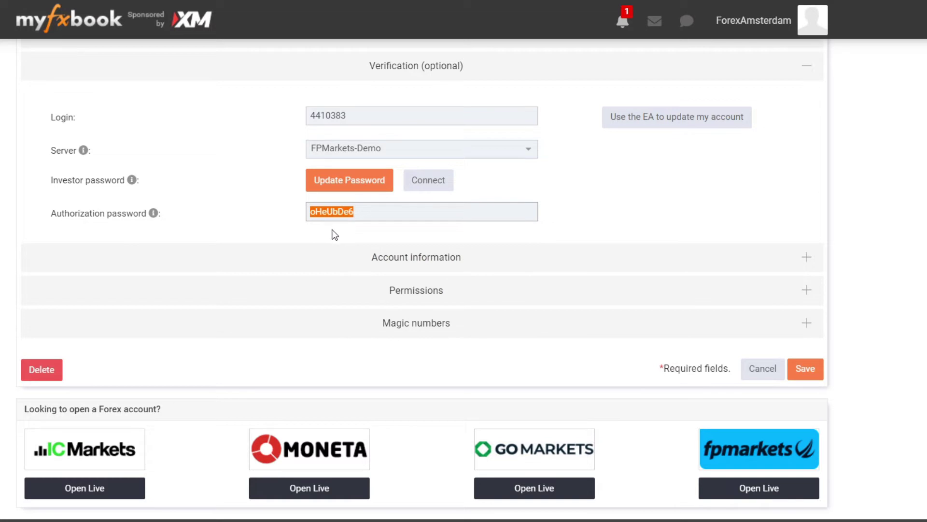
# Step: Update the investor password with the pasted authorization password and close the confirmation
pyautogui.click(331, 181)
pyautogui.rightClick(401, 92)
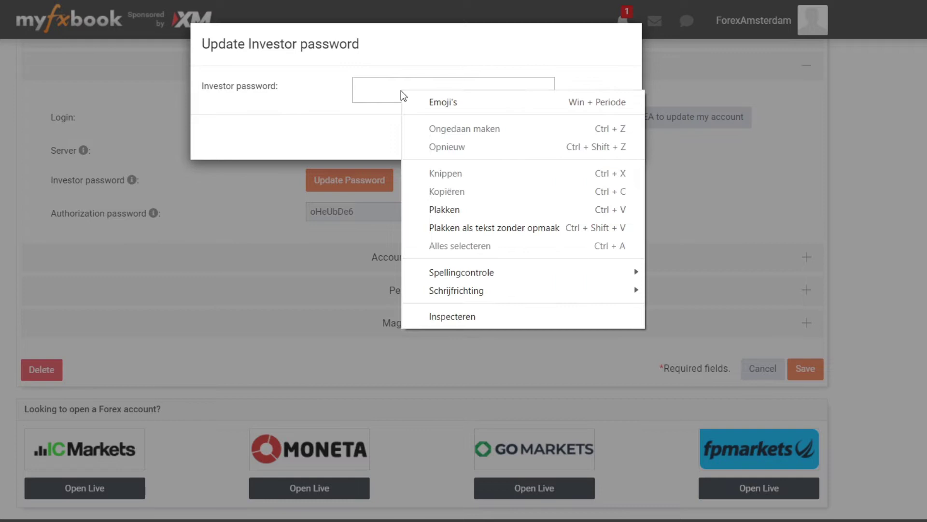
pyautogui.click(436, 209)
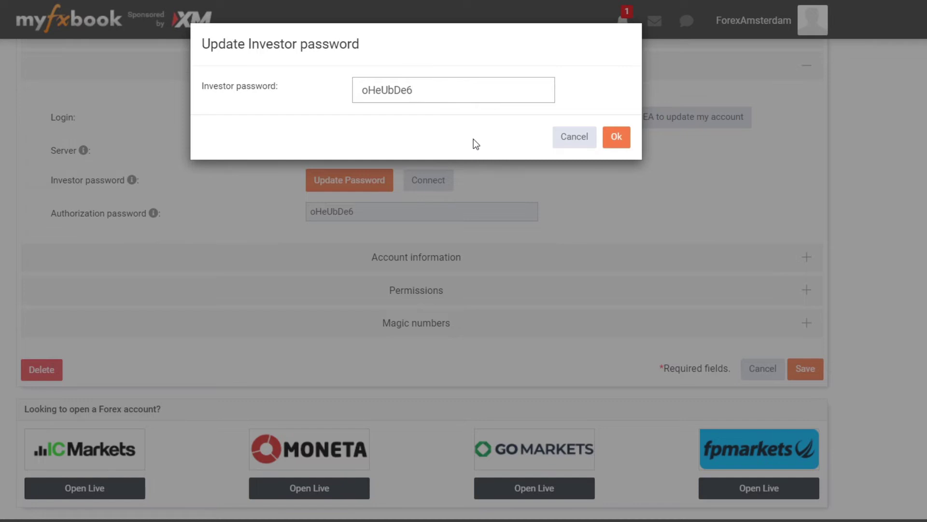
pyautogui.click(620, 144)
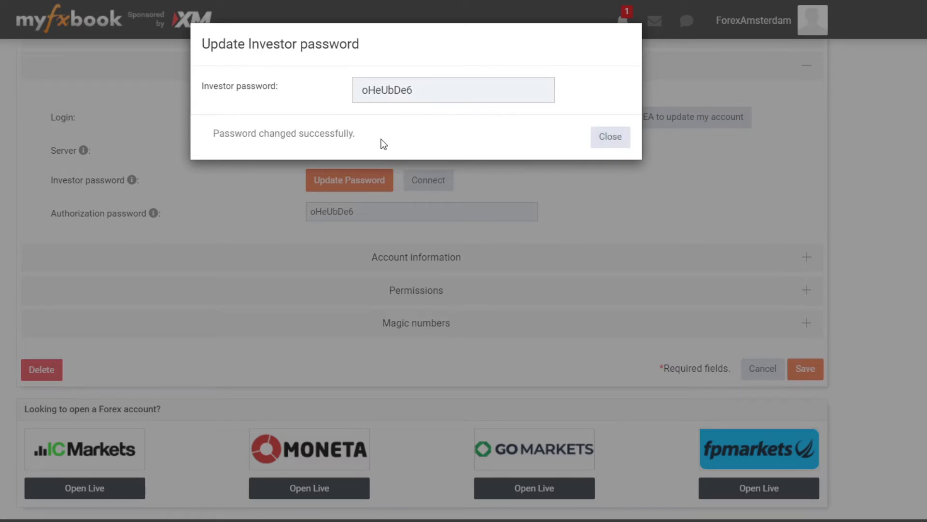
pyautogui.click(607, 138)
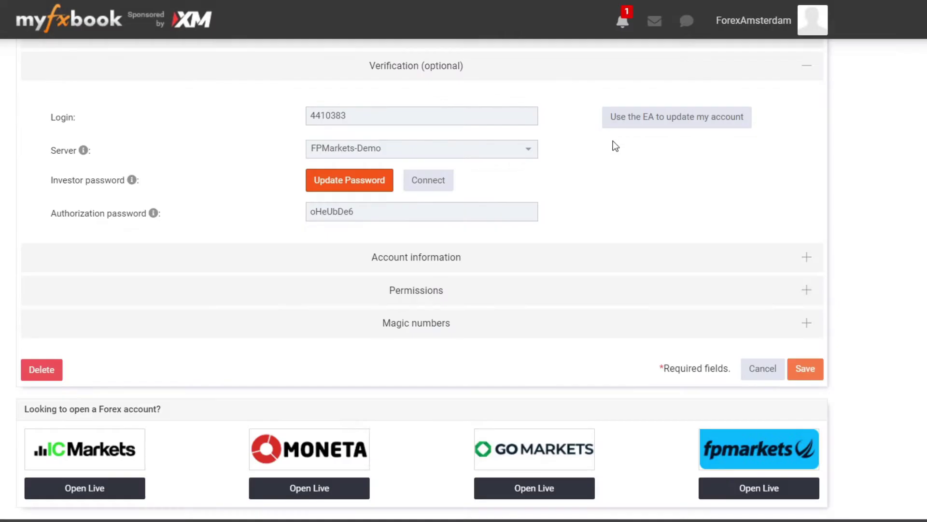
# Step: Connect the MT4 account so Myfxbook reports it connected and authorized
pyautogui.click(445, 183)
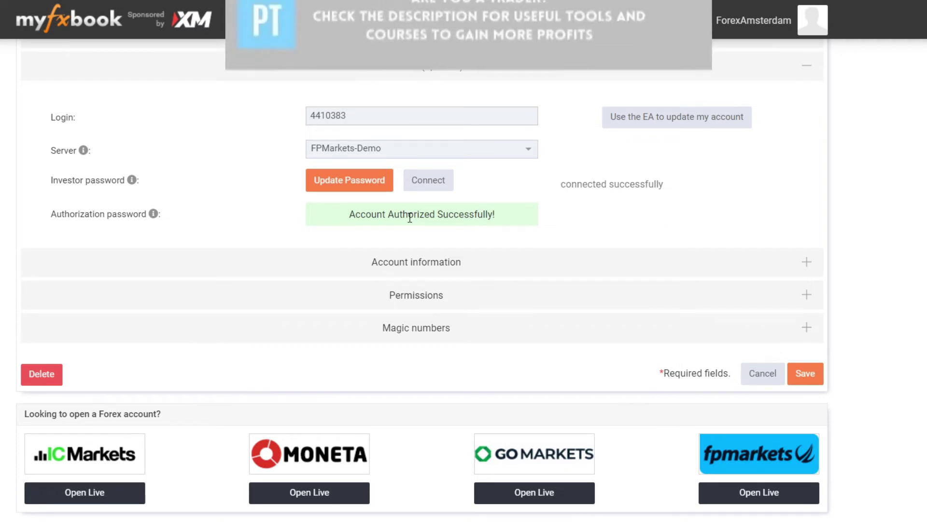
pyautogui.scroll(-2, 408, 212)
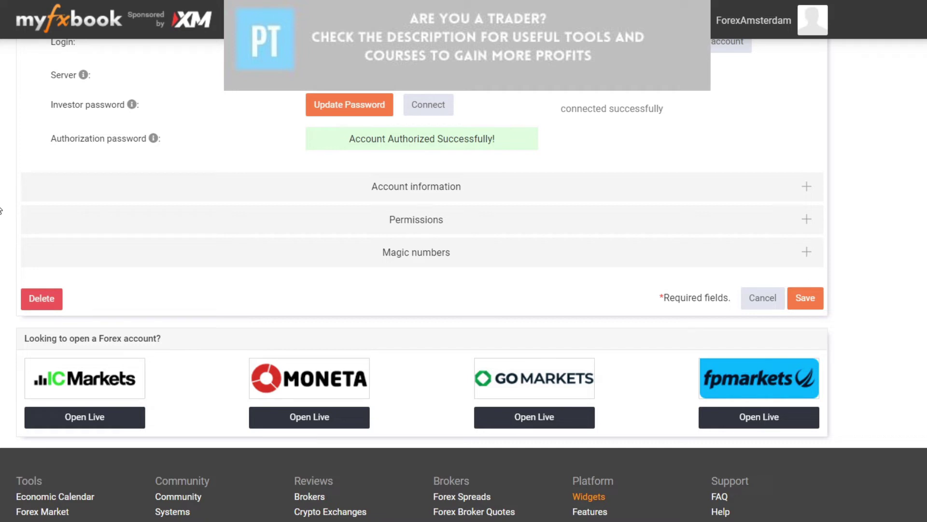
# Step: Expand Account information and paste the description 'My hybrid strategy'
pyautogui.click(29, 196)
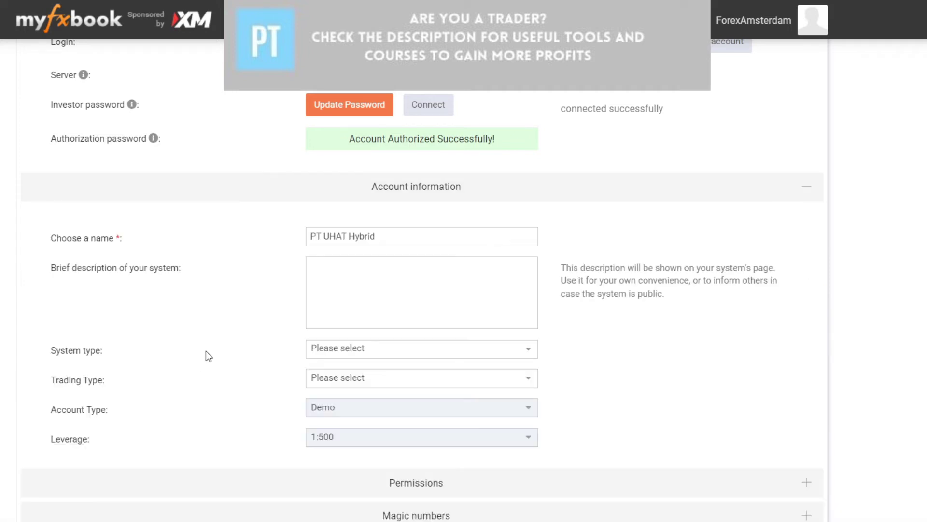
pyautogui.scroll(-6, 236, 319)
pyautogui.scroll(8, 242, 290)
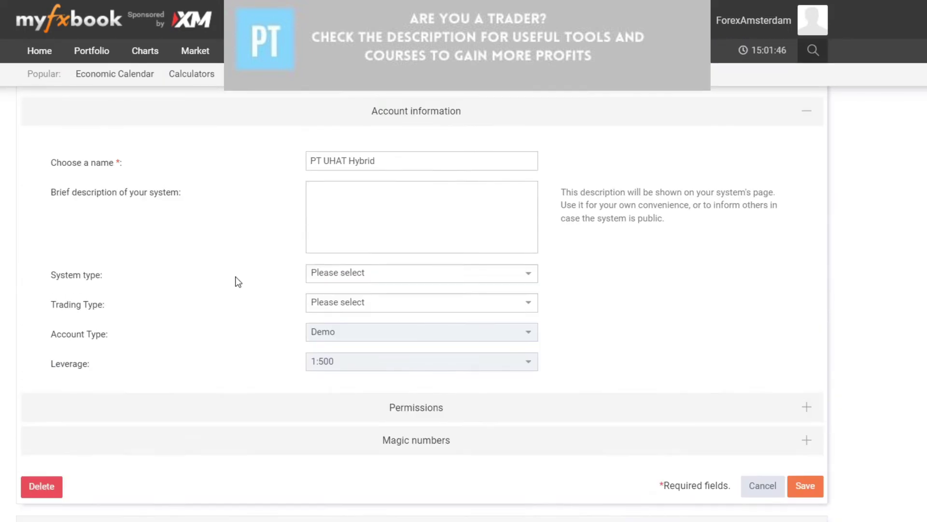
pyautogui.scroll(-2, 208, 362)
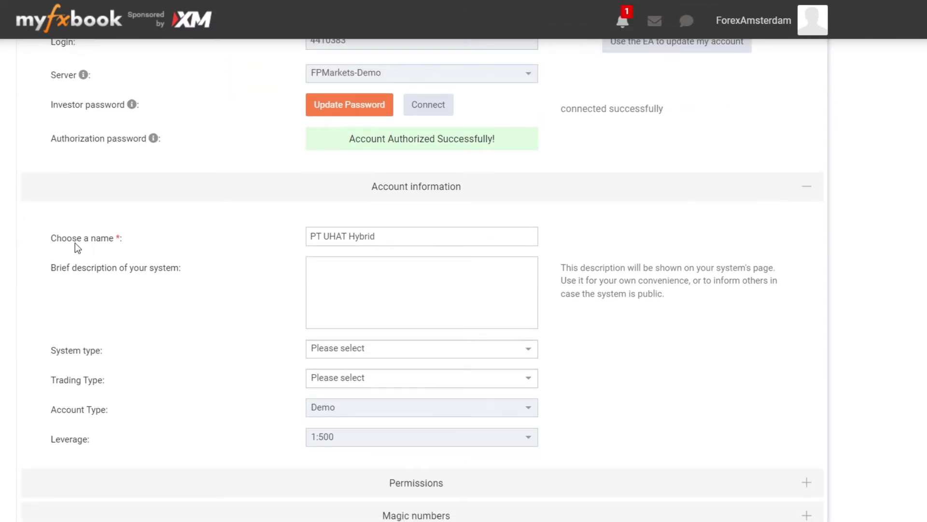
pyautogui.scroll(2, 143, 252)
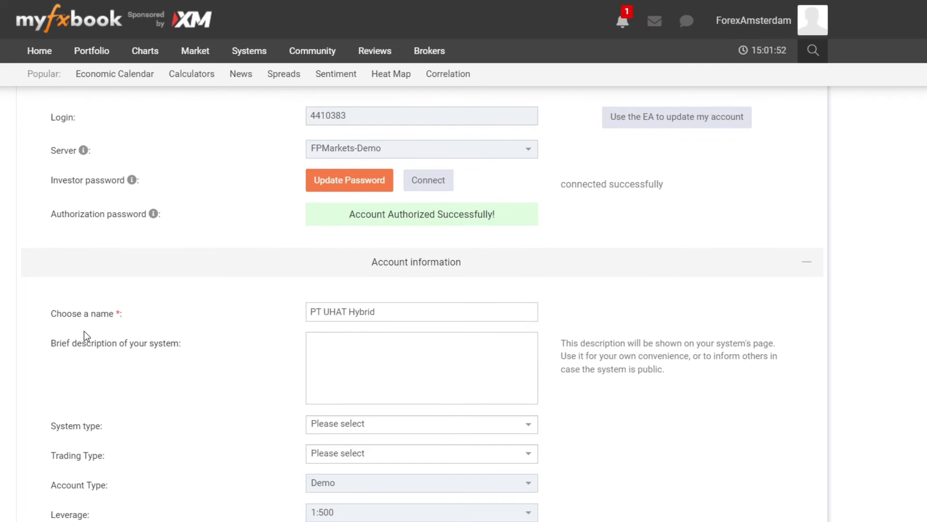
pyautogui.scroll(-4, 82, 198)
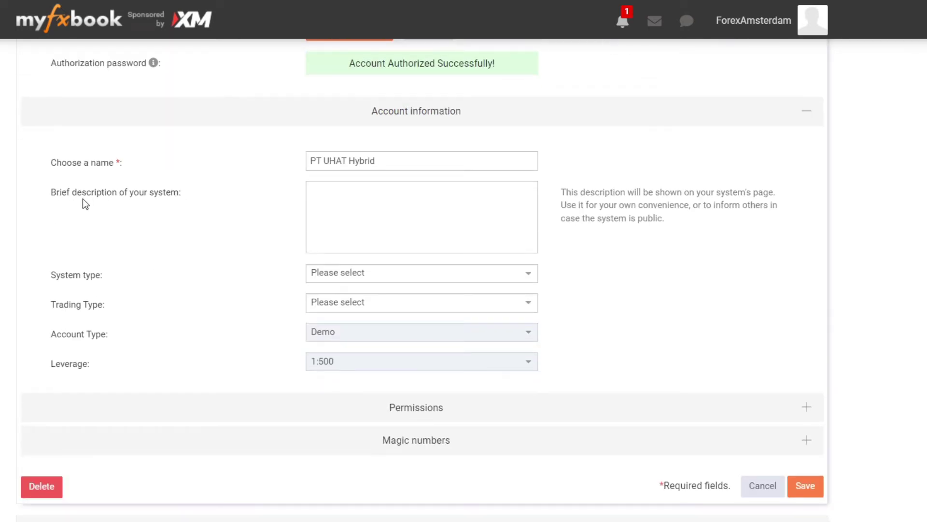
pyautogui.click(334, 203)
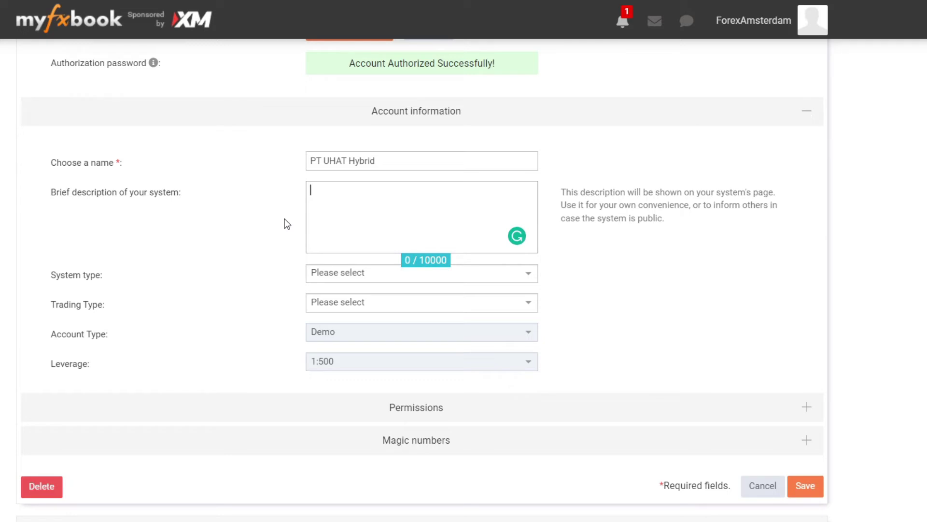
pyautogui.hotkey('ctrl', 'v')
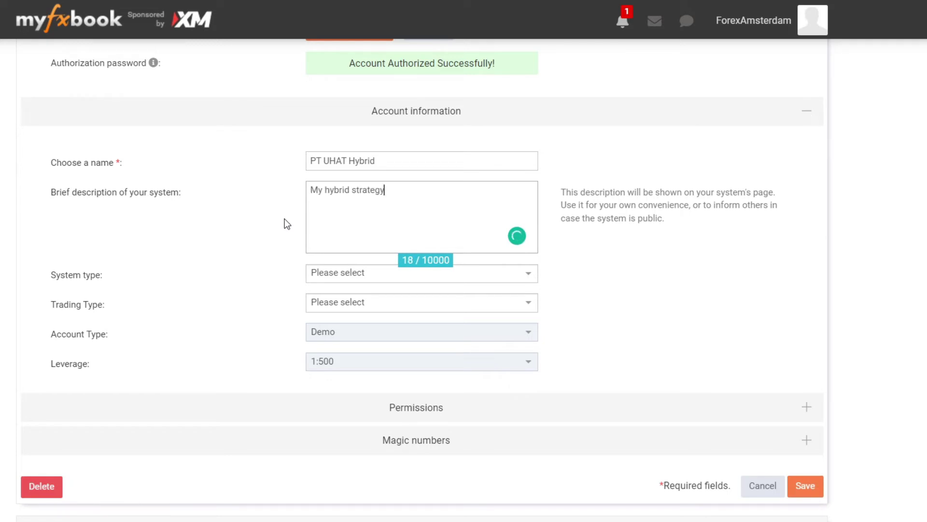
# Step: Set the system type to Technical and the trading type to Mixed
pyautogui.click(344, 278)
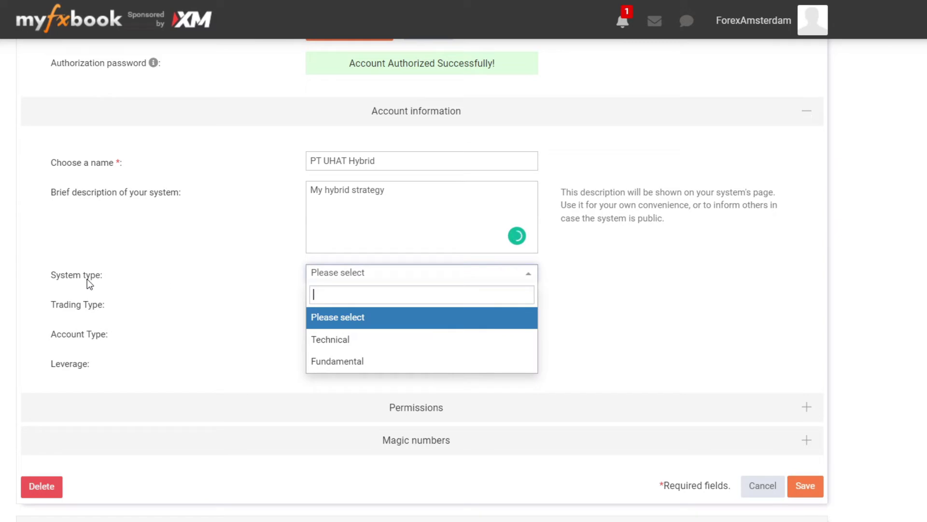
pyautogui.click(358, 348)
pyautogui.click(338, 303)
pyautogui.scroll(-2, 314, 276)
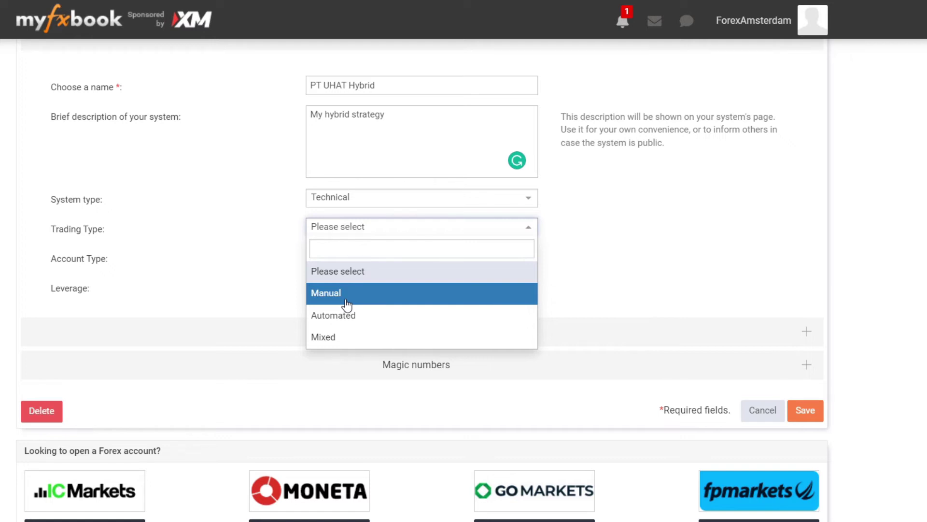
pyautogui.click(341, 343)
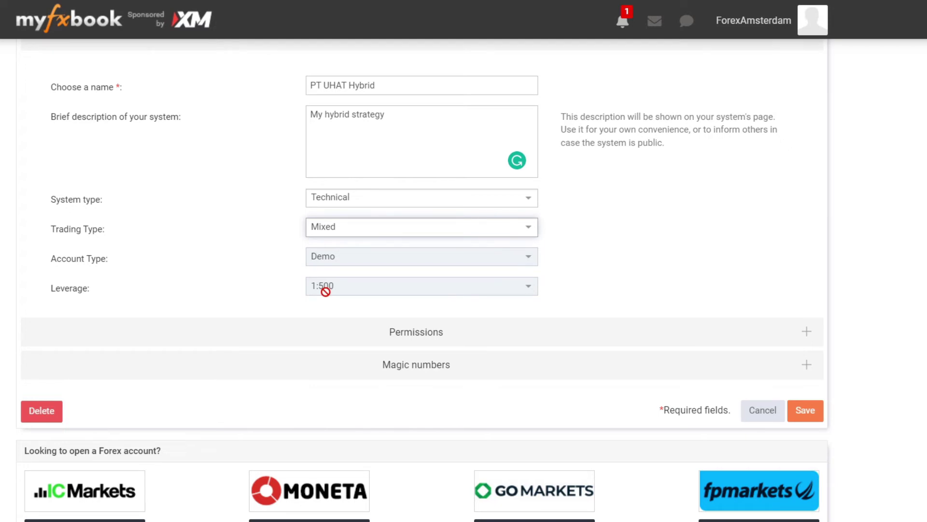
# Step: Expand the Permissions section and scroll down to its table
pyautogui.click(377, 330)
pyautogui.scroll(-5, 370, 247)
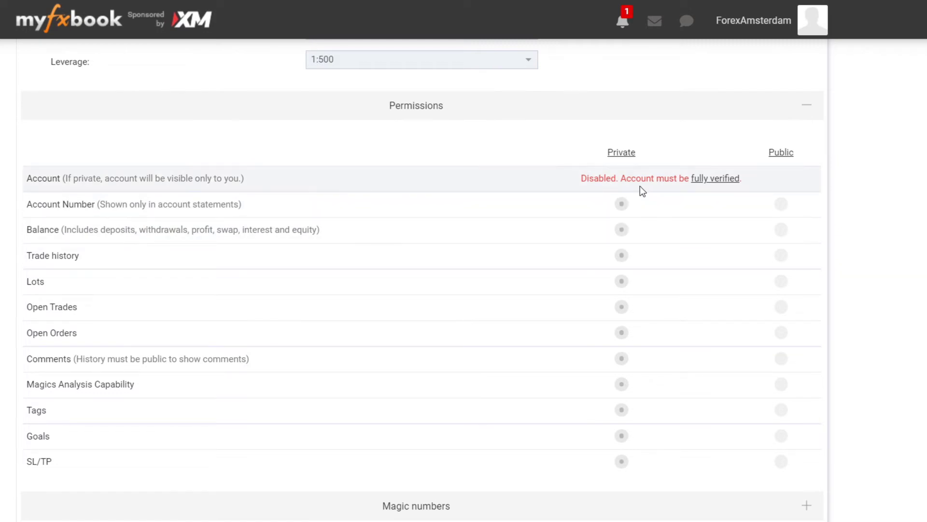
pyautogui.scroll(-2, 628, 237)
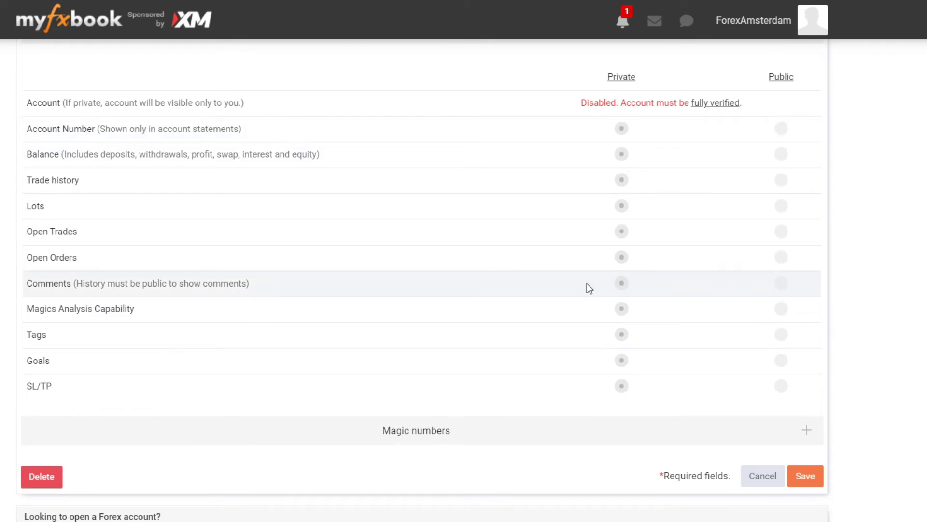
# Step: Save the settings and reopen PT UHAT Hybrid from Accounts Without Portfolio for editing
pyautogui.click(805, 476)
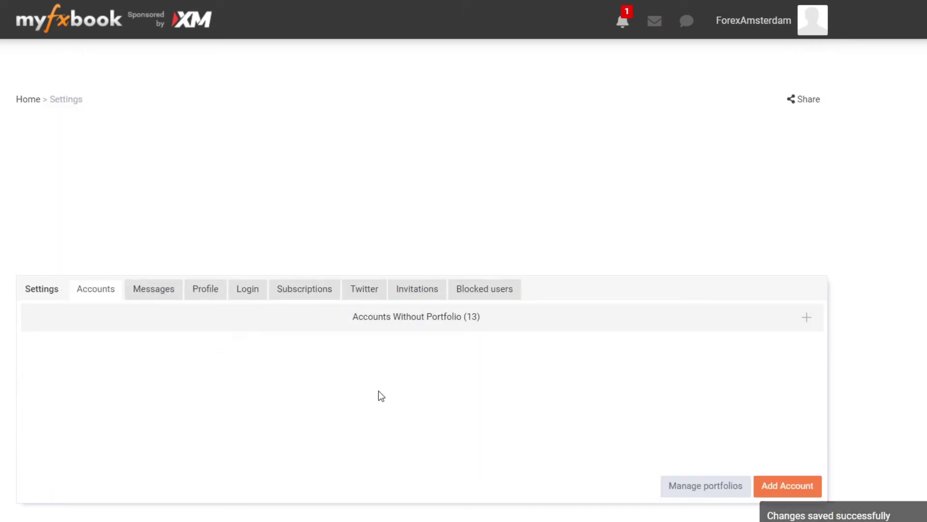
pyautogui.click(415, 330)
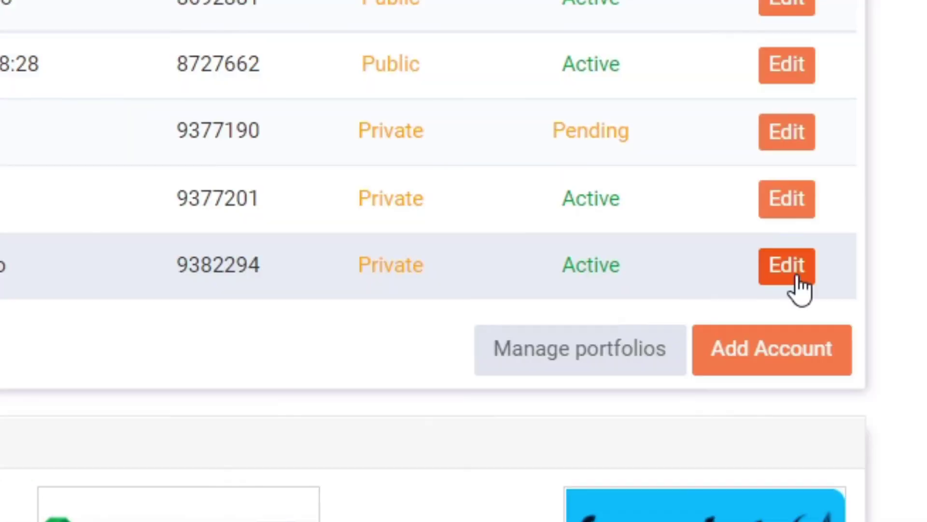
pyautogui.click(788, 265)
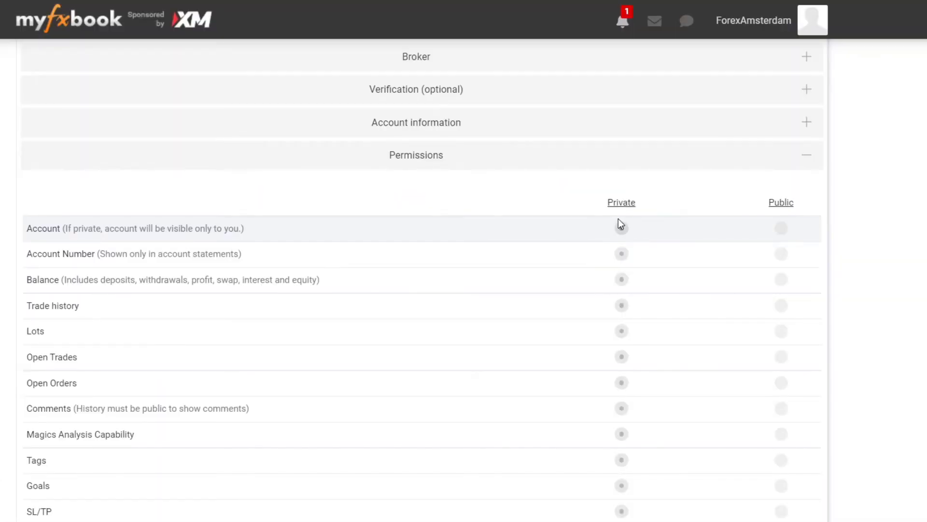
# Step: Set account visibility to Private and review the Verification and Permissions sections
pyautogui.click(621, 226)
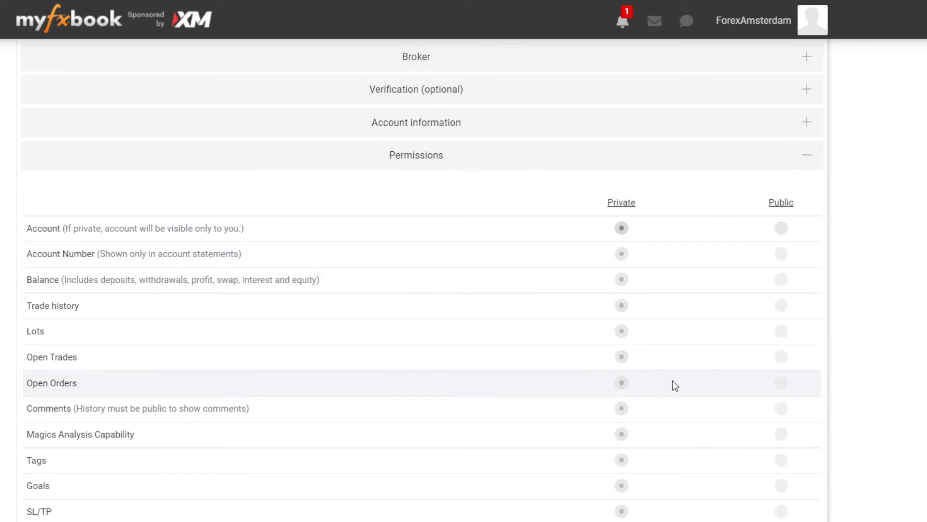
pyautogui.scroll(3, 714, 317)
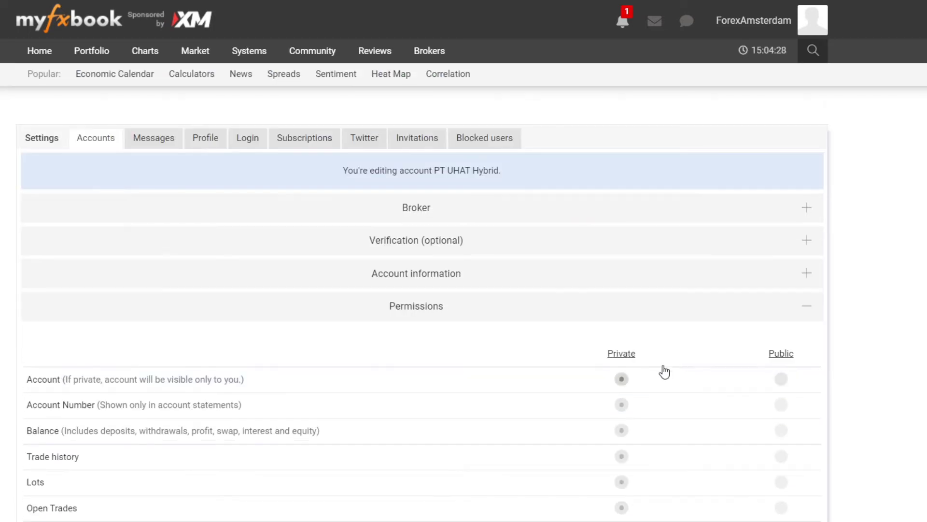
pyautogui.scroll(-2, 642, 338)
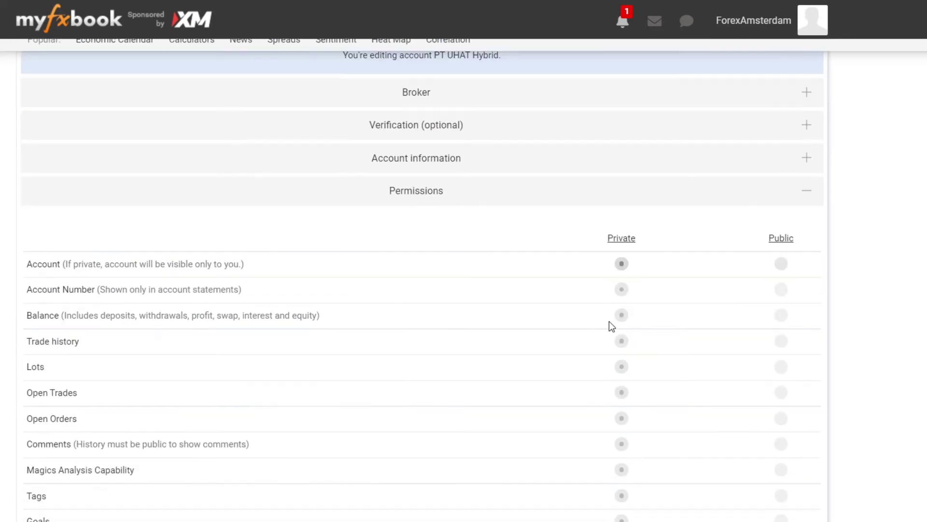
pyautogui.scroll(2, 611, 326)
pyautogui.click(434, 248)
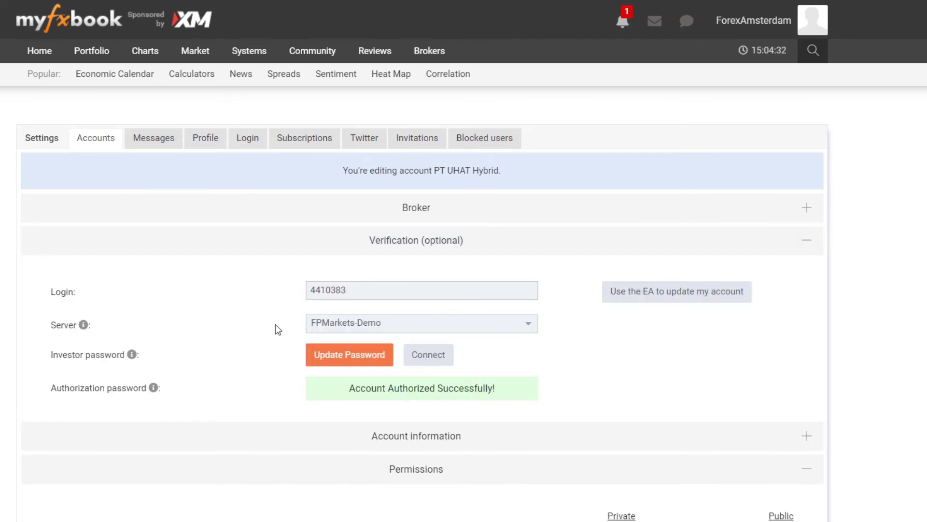
pyautogui.scroll(-2, 265, 310)
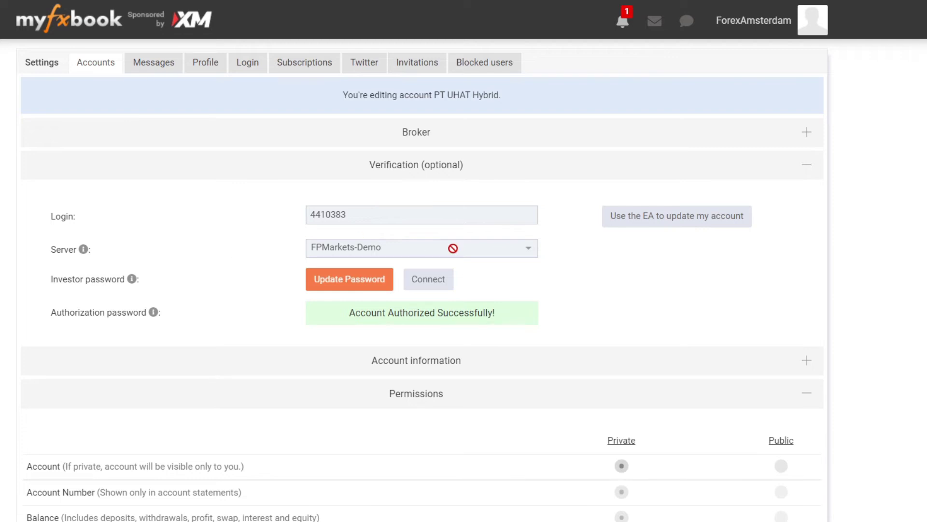
pyautogui.scroll(-2, 418, 210)
pyautogui.scroll(2, 434, 211)
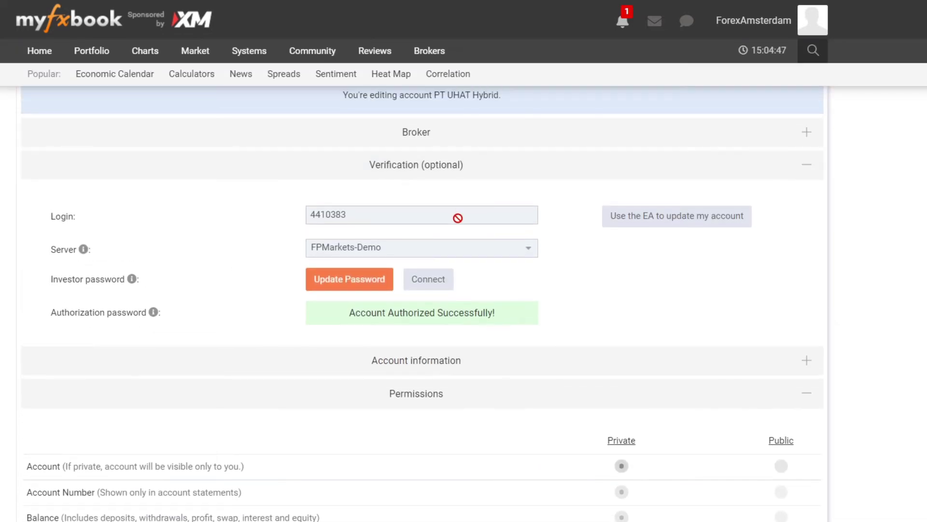
pyautogui.click(422, 175)
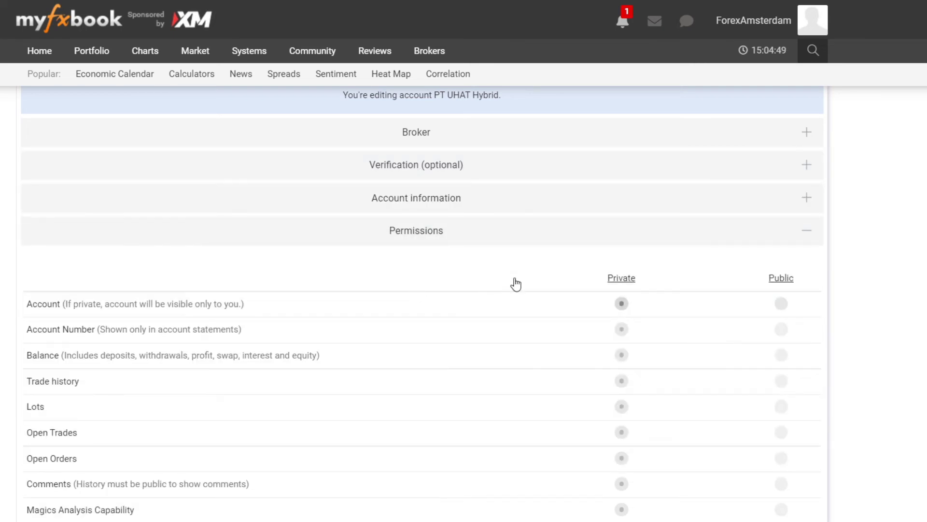
pyautogui.scroll(-2, 587, 268)
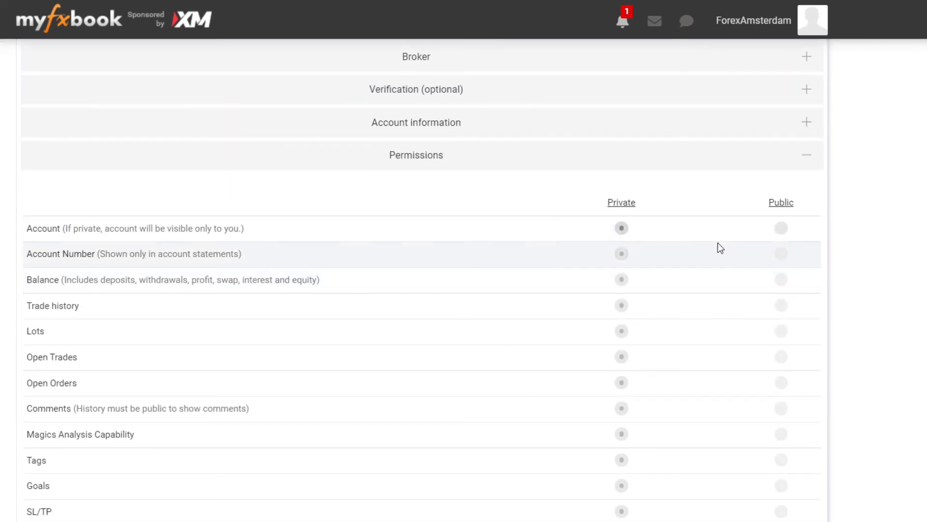
pyautogui.click(781, 229)
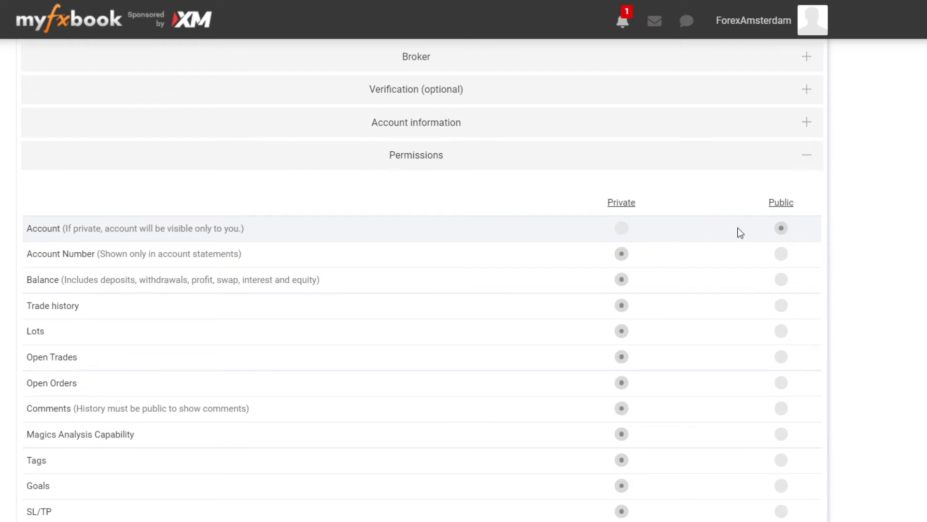
pyautogui.click(617, 229)
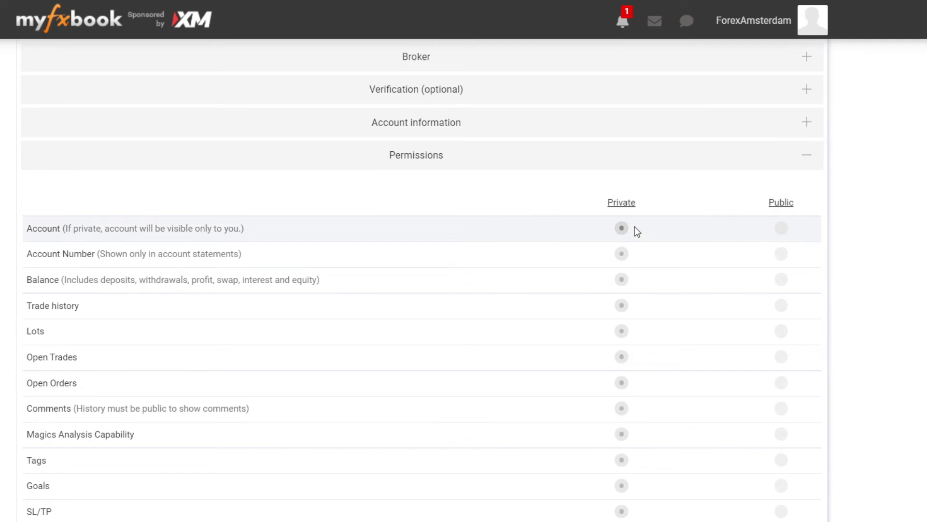
pyautogui.scroll(-3, 541, 234)
pyautogui.scroll(5, 539, 236)
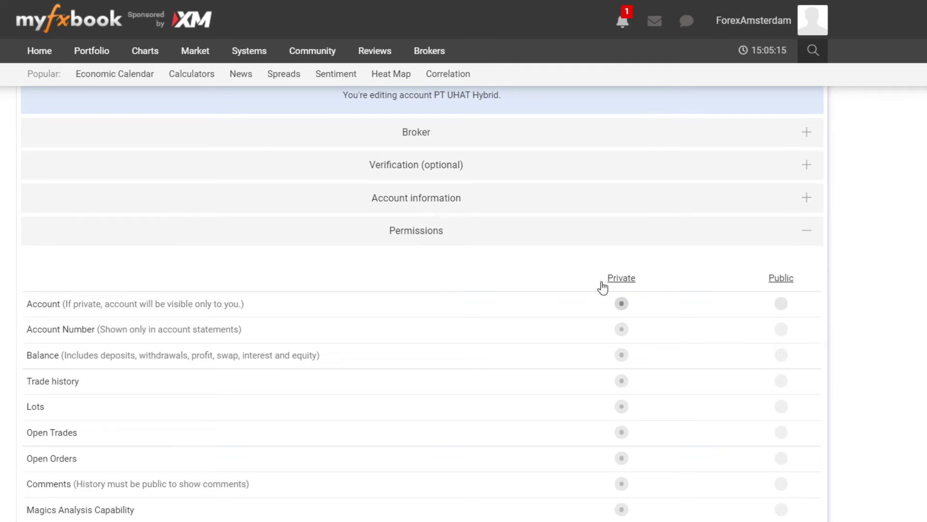
pyautogui.scroll(-3, 775, 280)
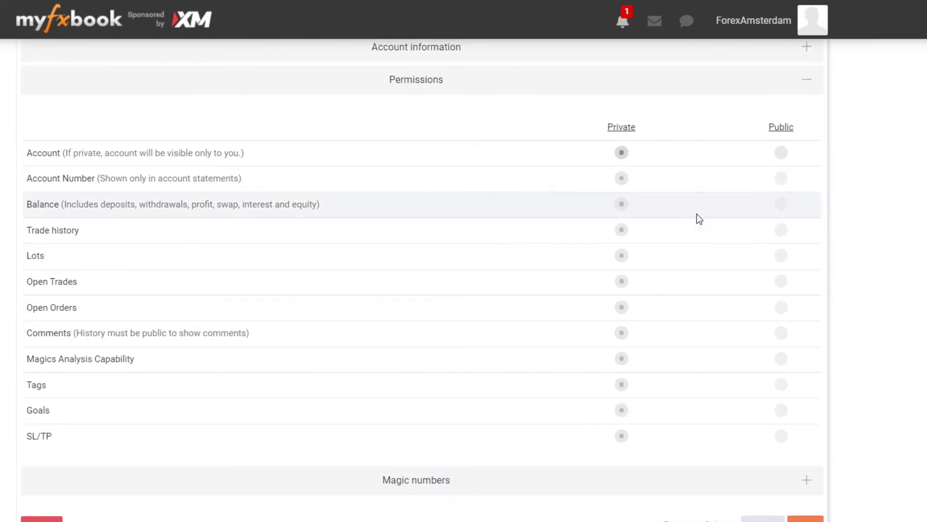
pyautogui.scroll(-3, 563, 367)
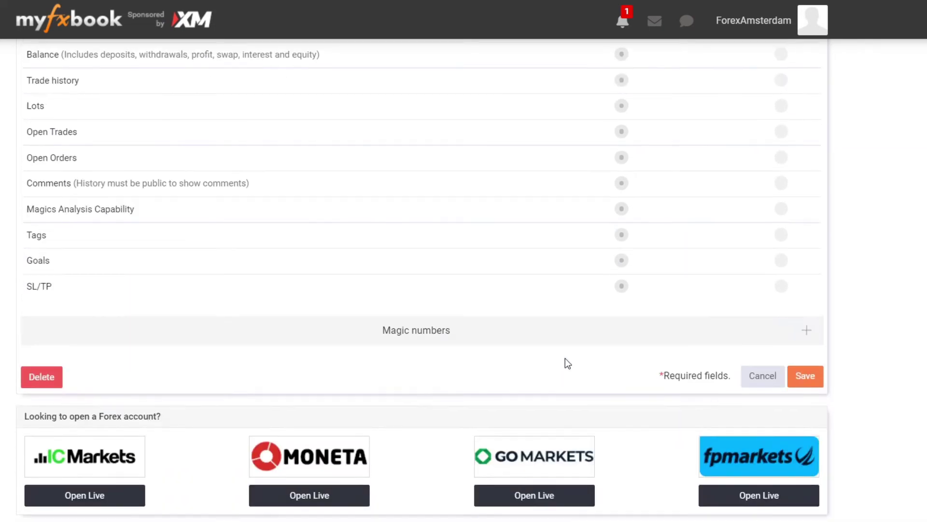
pyautogui.scroll(5, 565, 360)
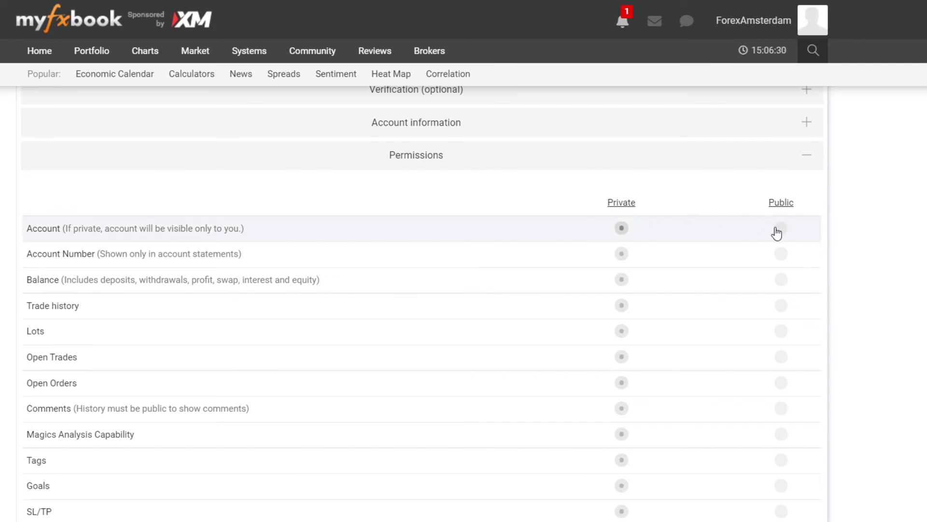
# Step: Make Account, Account Number, Balance, Trade history, Lots, Open Trades and Open Orders Public
pyautogui.click(781, 228)
pyautogui.scroll(-2, 710, 227)
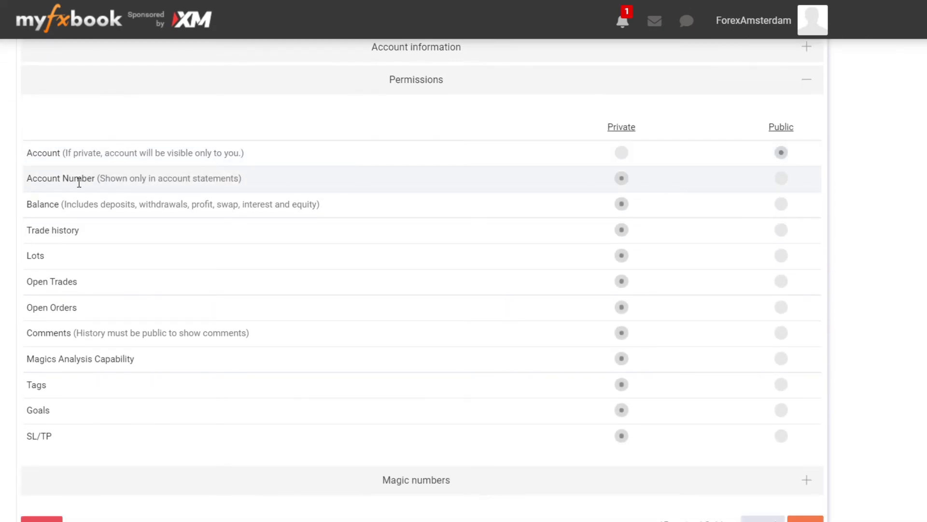
pyautogui.click(781, 178)
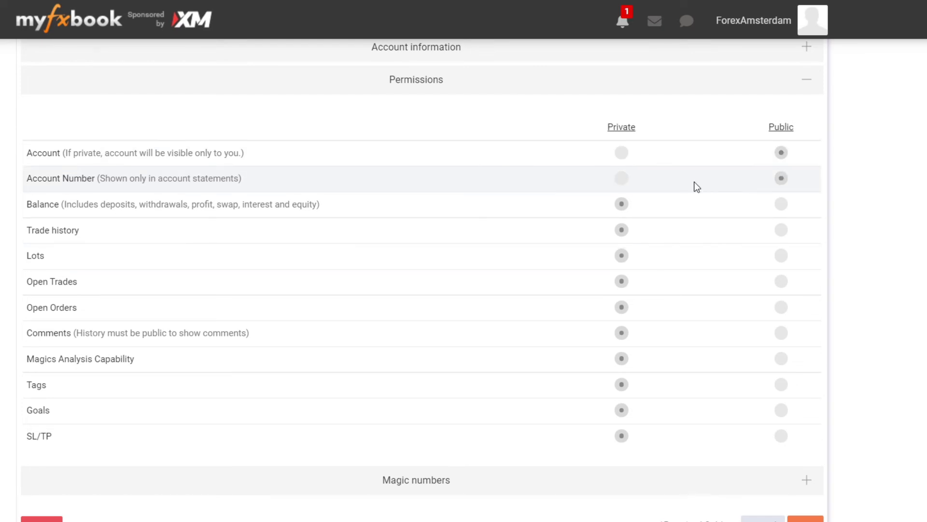
pyautogui.click(780, 205)
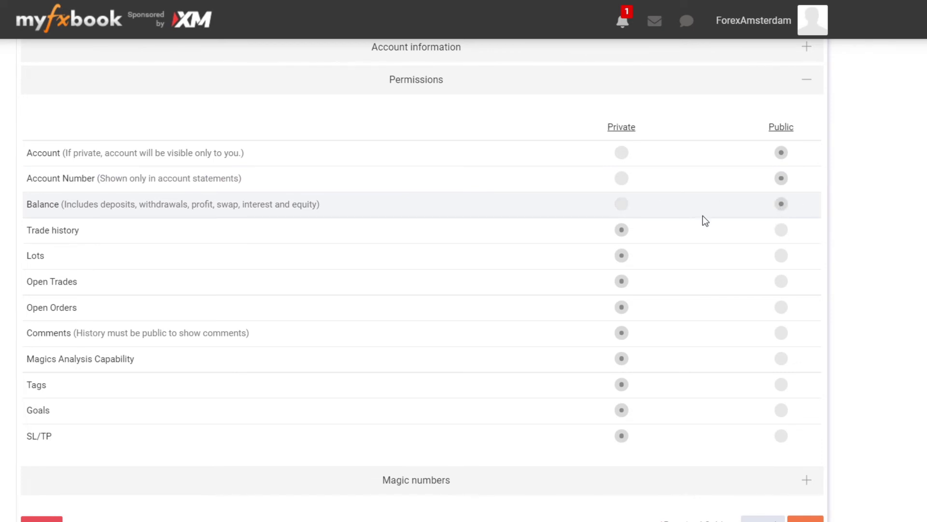
pyautogui.click(782, 232)
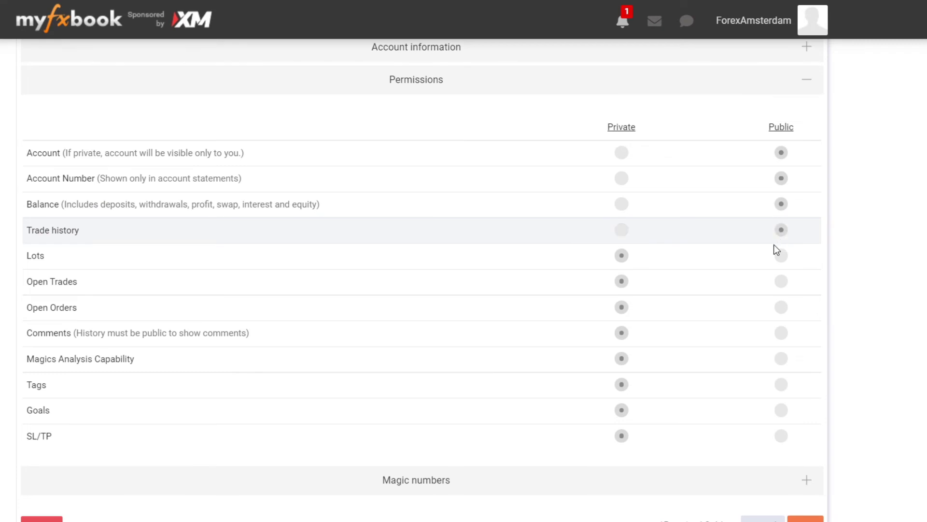
pyautogui.click(783, 257)
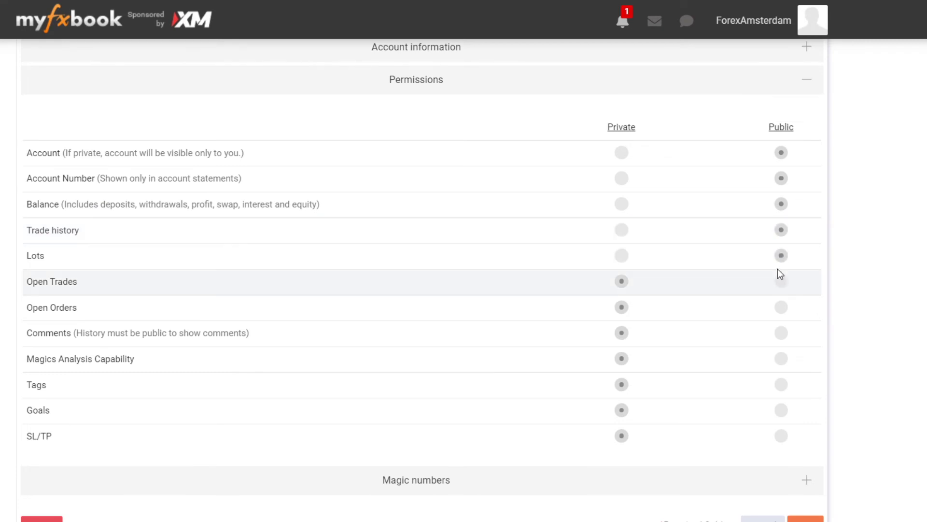
pyautogui.click(783, 284)
pyautogui.click(782, 309)
pyautogui.scroll(-3, 631, 320)
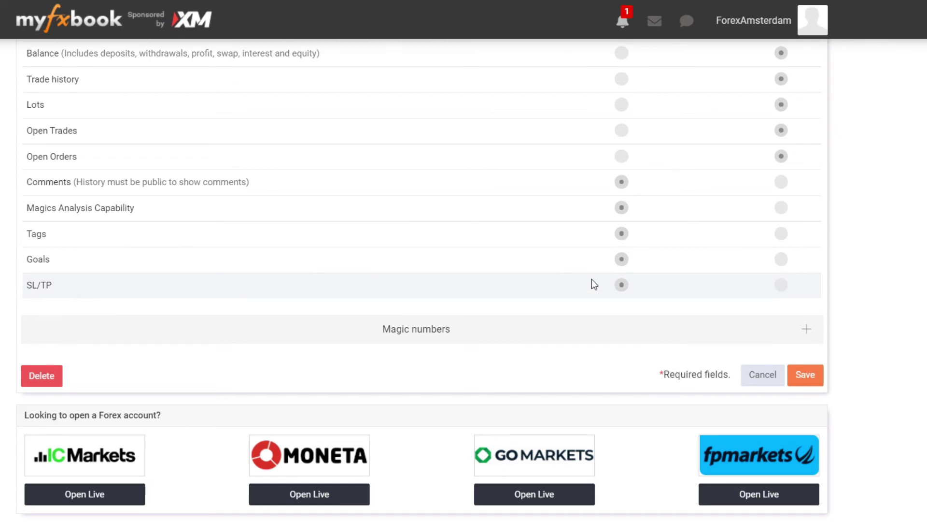
pyautogui.scroll(1, 744, 285)
pyautogui.scroll(3, 732, 283)
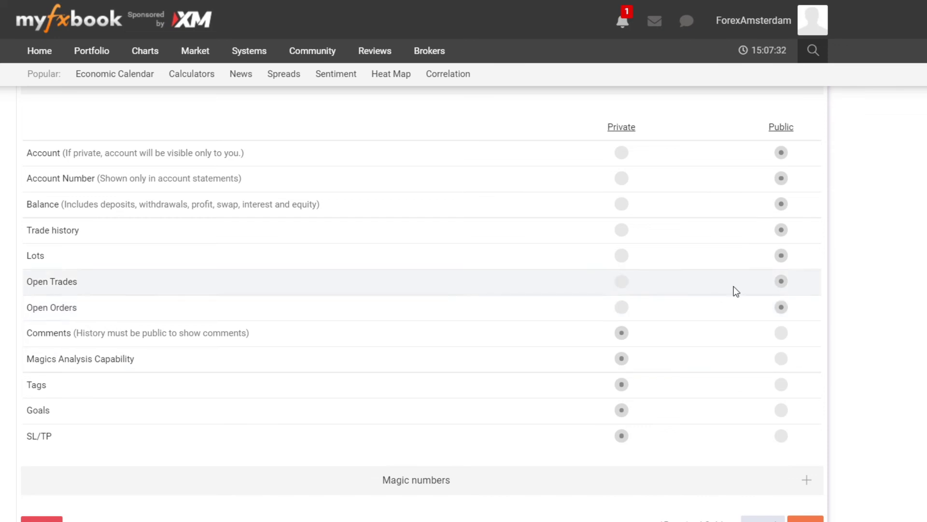
# Step: Switch Open Orders and Open Trades to Private, then back to Public
pyautogui.click(626, 307)
pyautogui.click(628, 289)
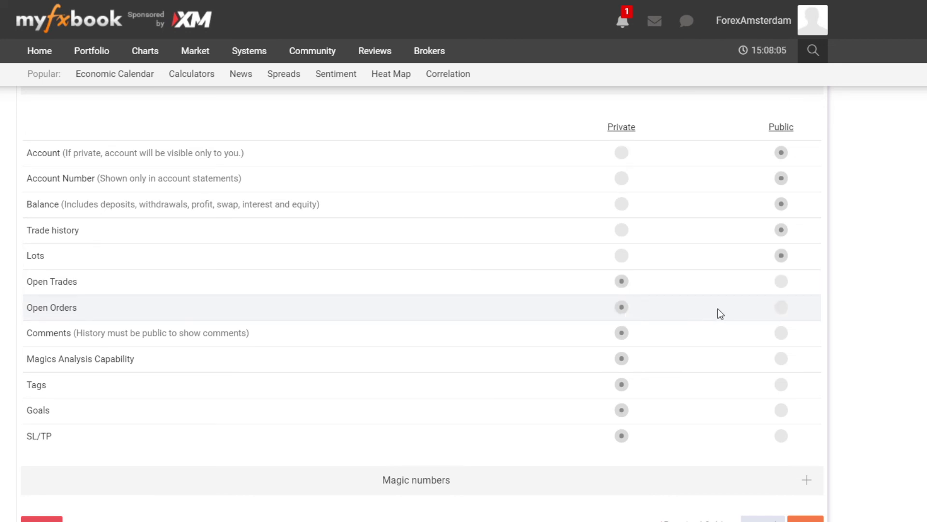
pyautogui.click(782, 309)
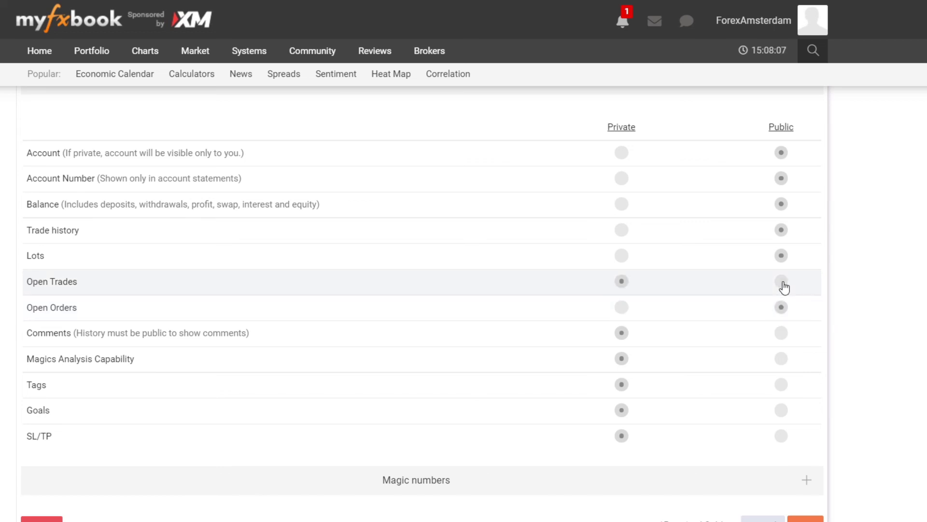
pyautogui.click(781, 282)
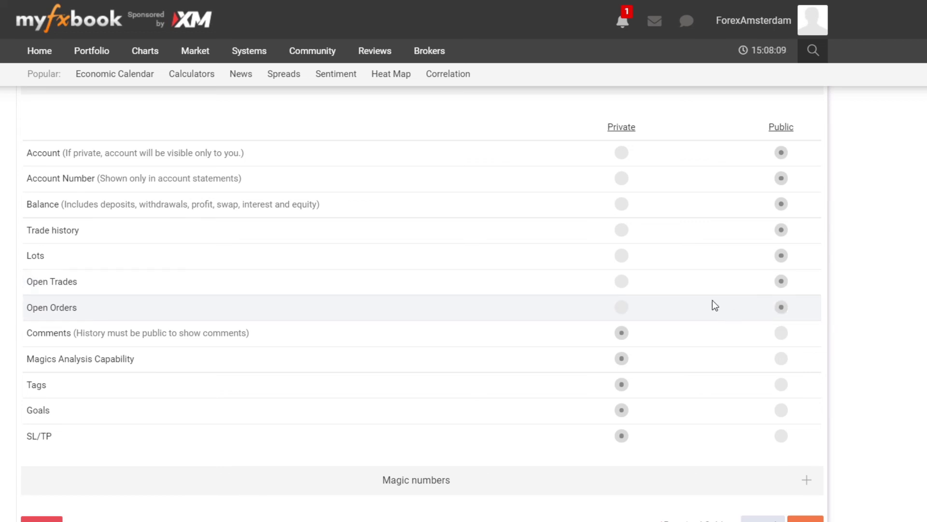
# Step: Save the account's public permission changes
pyautogui.scroll(-6, 712, 300)
pyautogui.scroll(3, 703, 218)
pyautogui.scroll(3, 700, 203)
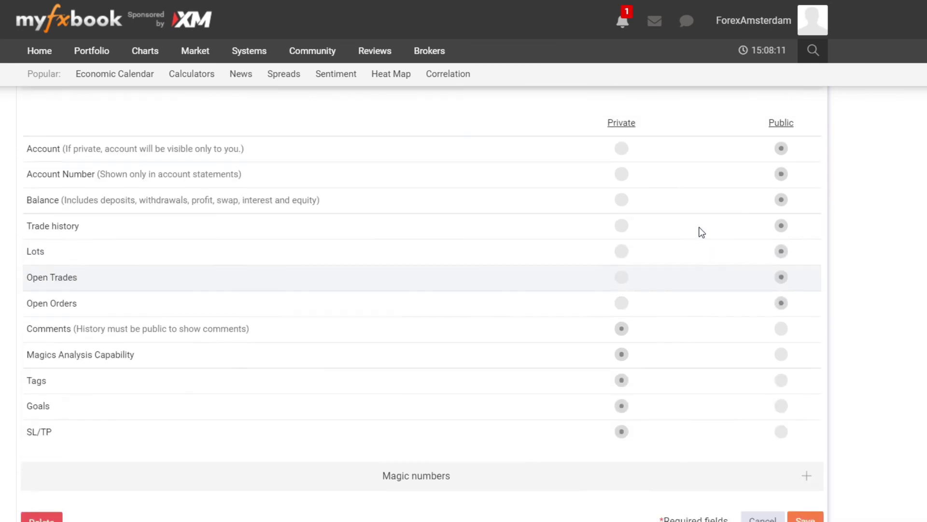
pyautogui.scroll(-2, 683, 224)
pyautogui.scroll(-2, 684, 232)
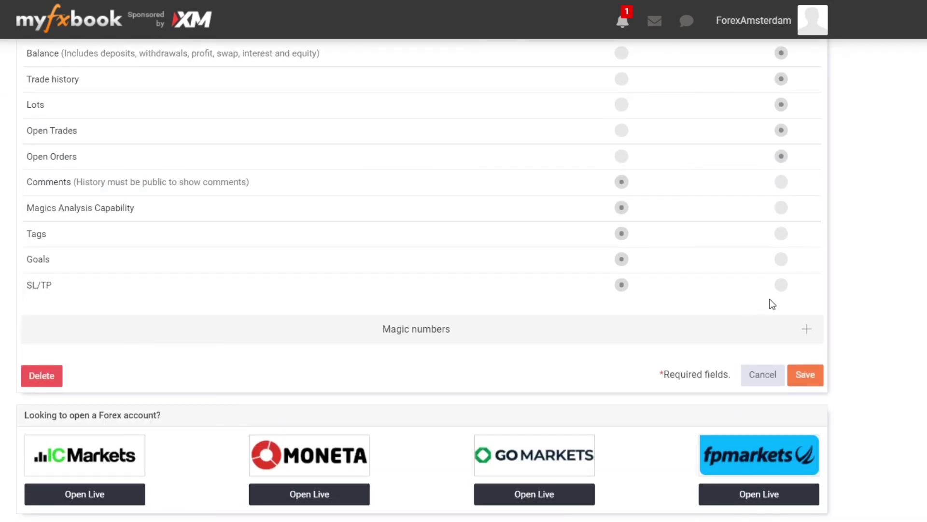
pyautogui.click(802, 377)
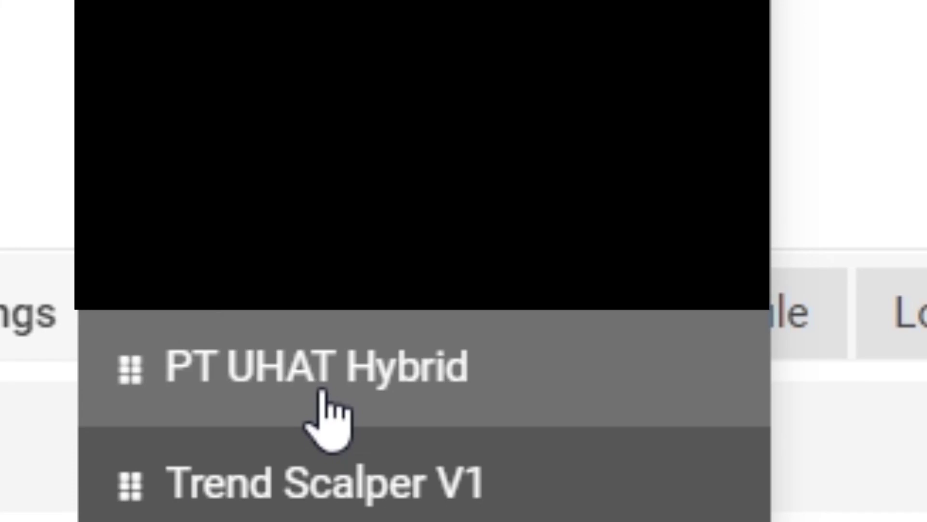
# Step: Open the PT UHAT Hybrid account page and review its stats, Growth chart and 0.98% Jan 2022 gain
pyautogui.click(321, 394)
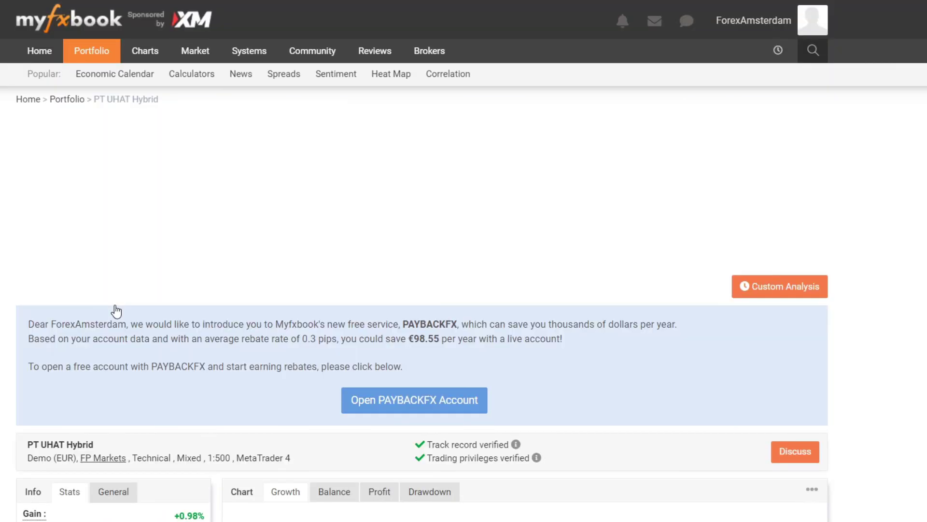
pyautogui.scroll(-8, 116, 311)
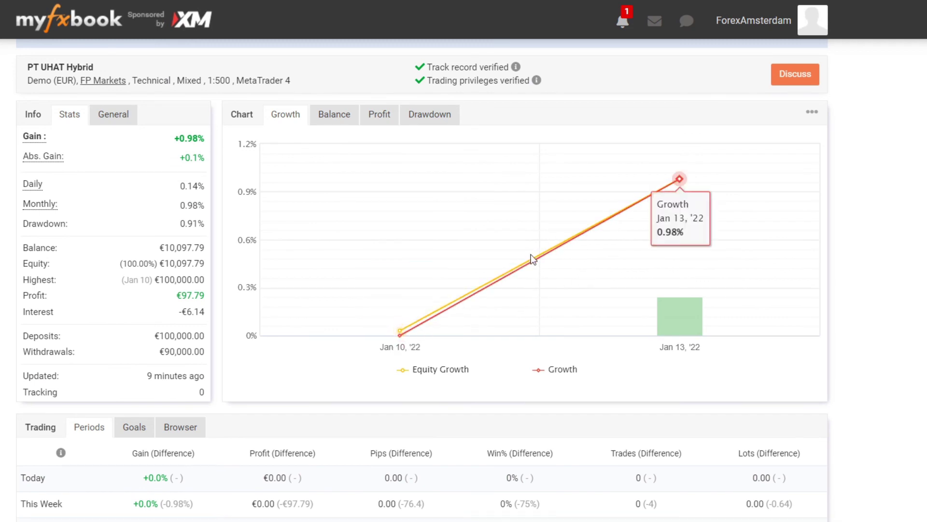
pyautogui.moveTo(670, 304)
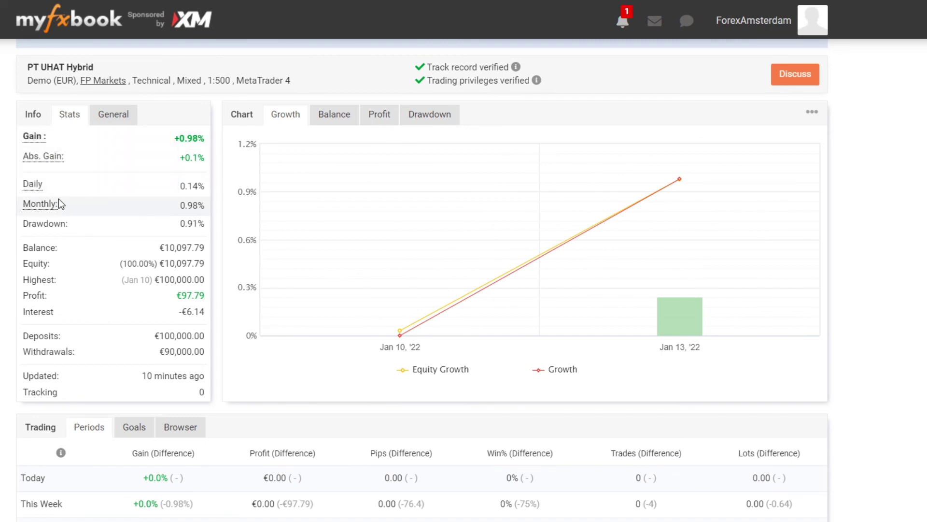
pyautogui.moveTo(30, 192)
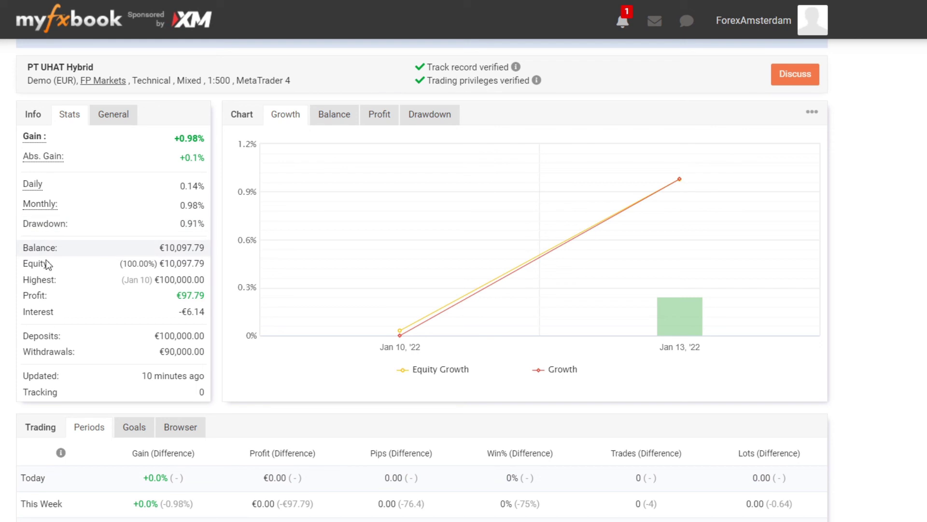
pyautogui.scroll(-2, 92, 241)
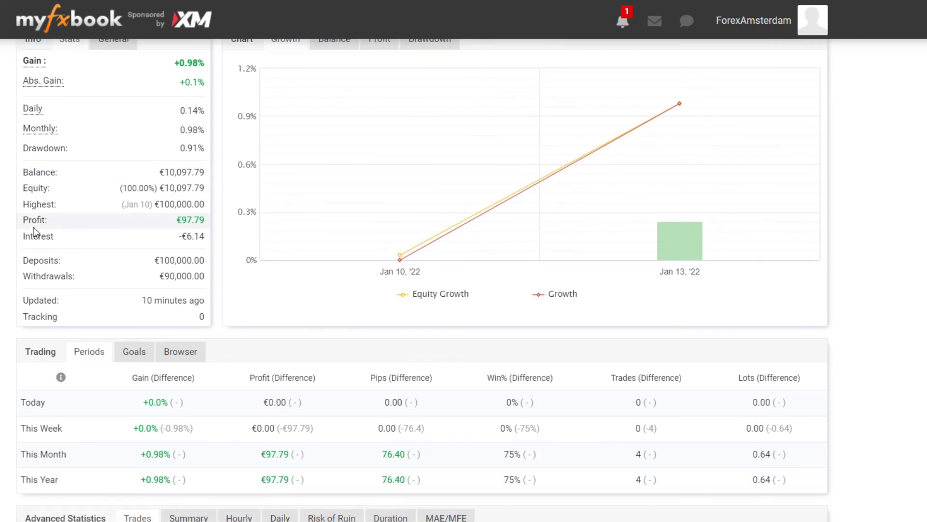
pyautogui.scroll(2, 8, 248)
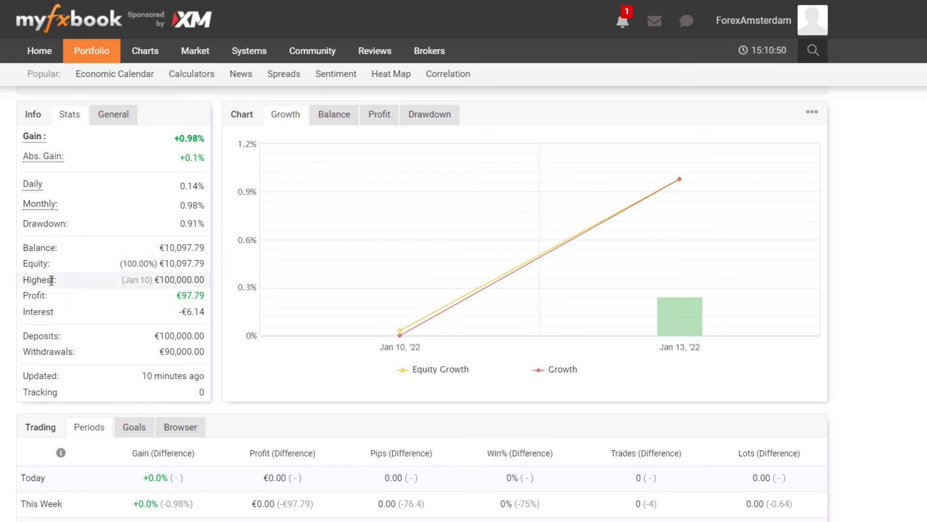
pyautogui.scroll(-4, 151, 296)
# Step: Show PT UHAT Hybrid's empty Open Orders (0) list and review Advanced Statistics: 4 trades, 75% won, 2.55 profit factor
pyautogui.scroll(-10, 423, 270)
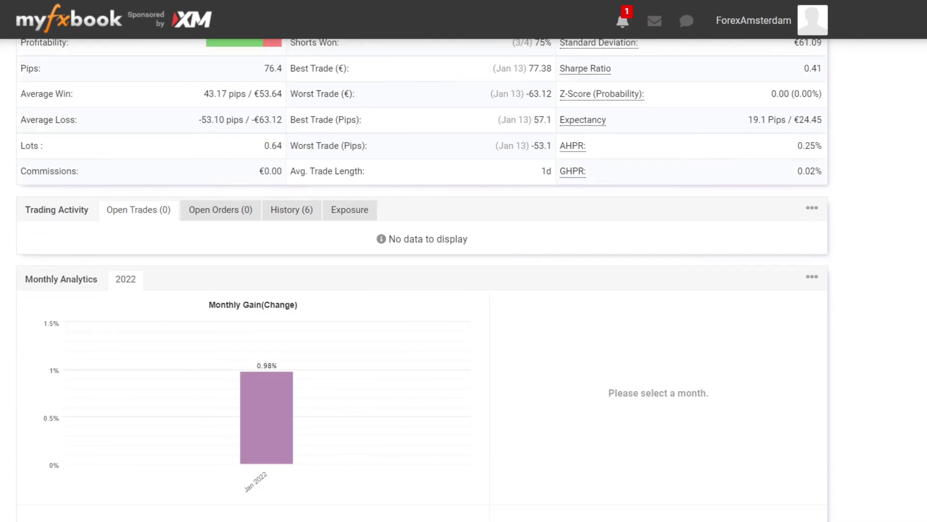
pyautogui.click(222, 211)
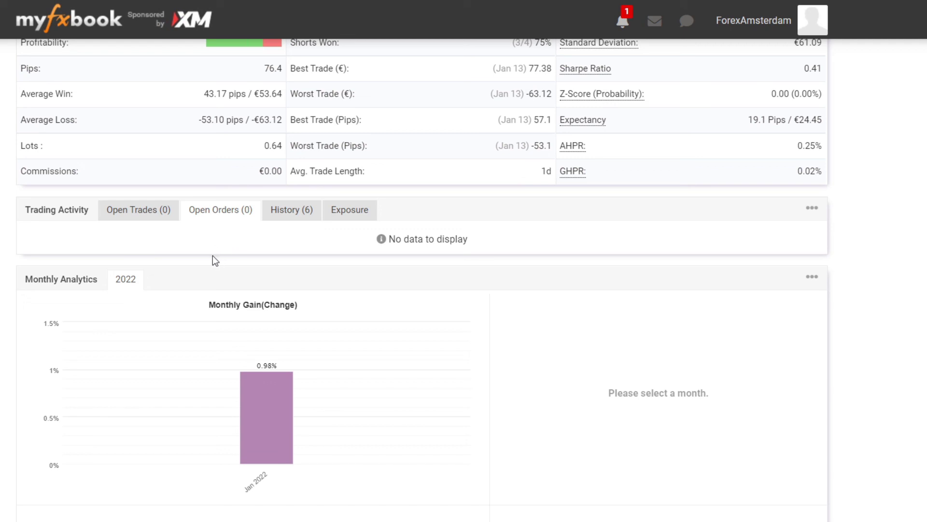
pyautogui.scroll(8, 210, 245)
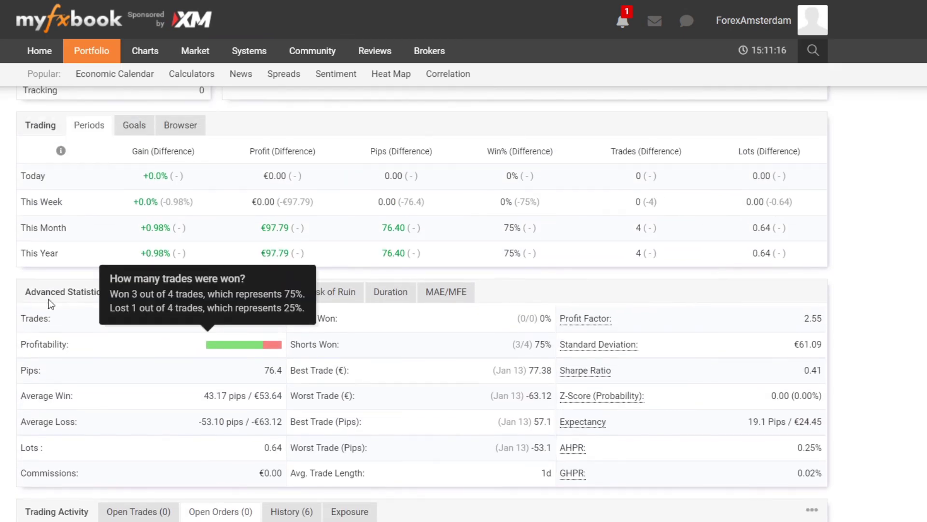
pyautogui.scroll(-8, 333, 296)
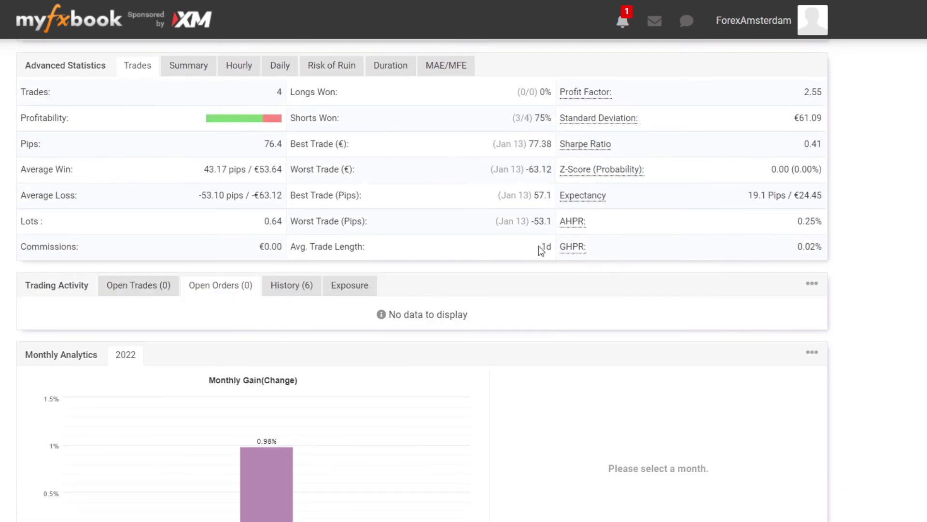
pyautogui.scroll(3, 463, 261)
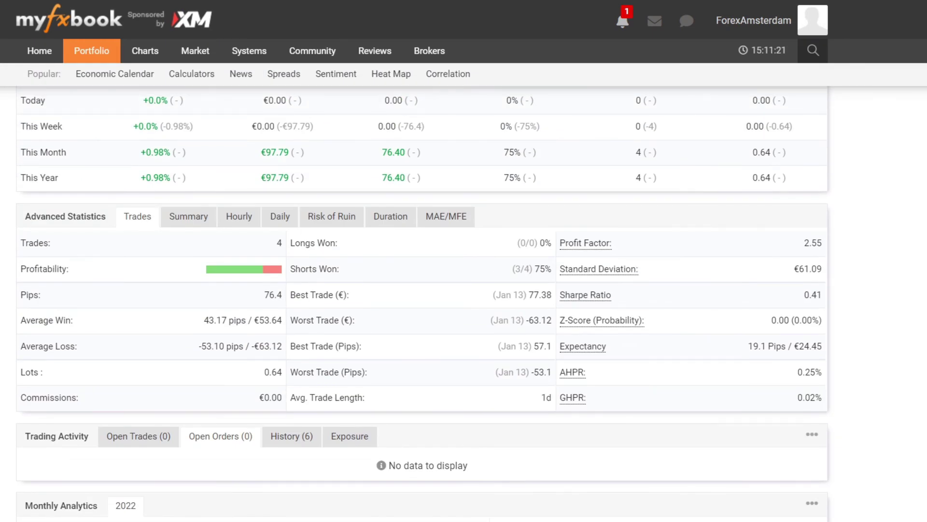
pyautogui.scroll(-1, 464, 261)
pyautogui.moveTo(236, 197)
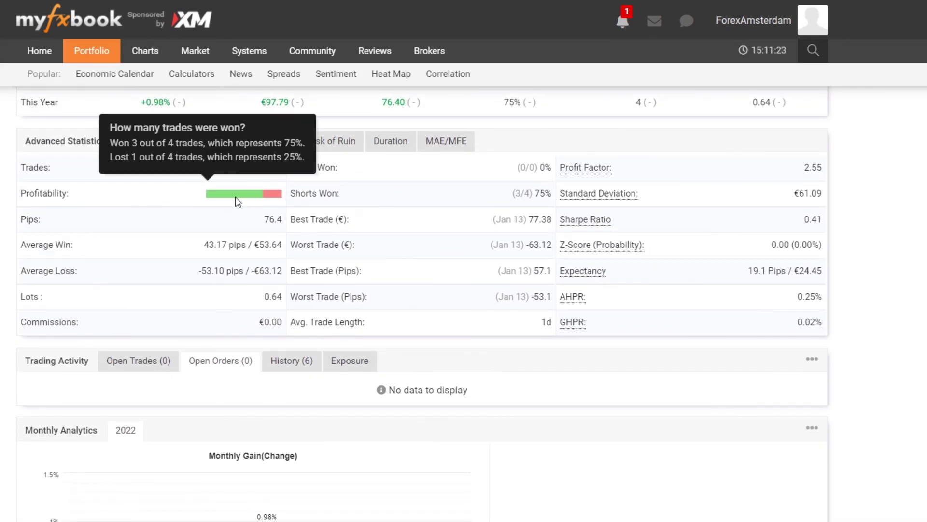